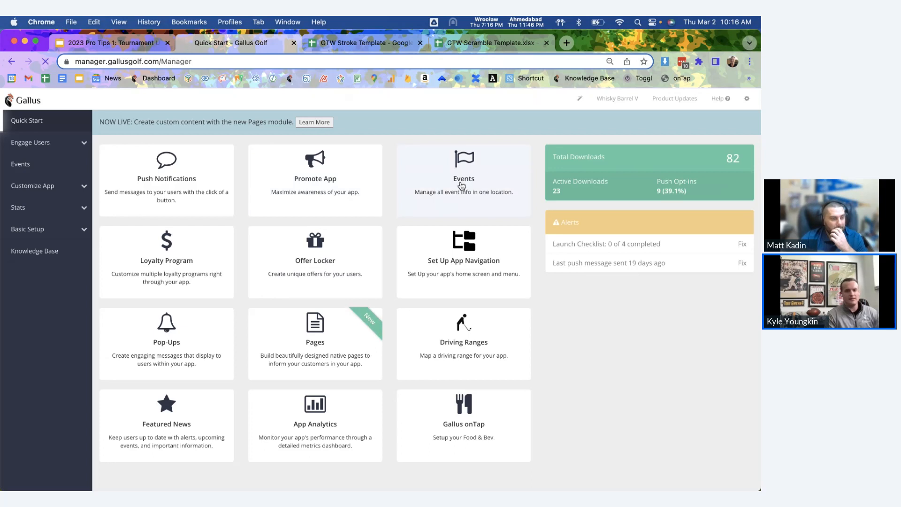
Step: Open the Events list, reset the page zoom, and start a new event
left_click(462, 186)
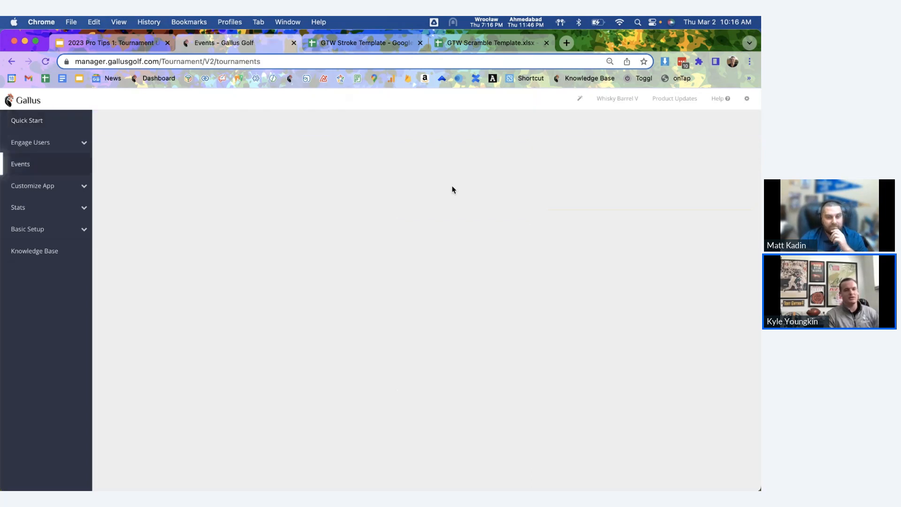
key("super+equal")
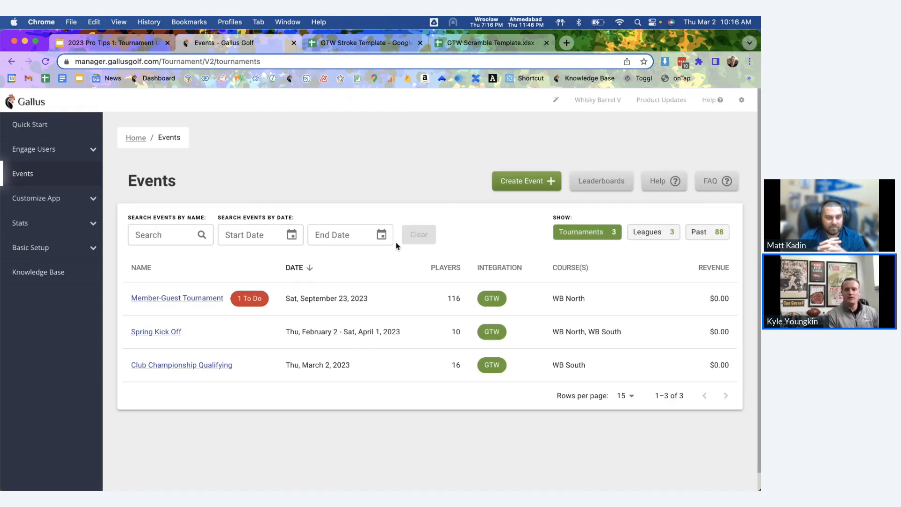
left_click(520, 185)
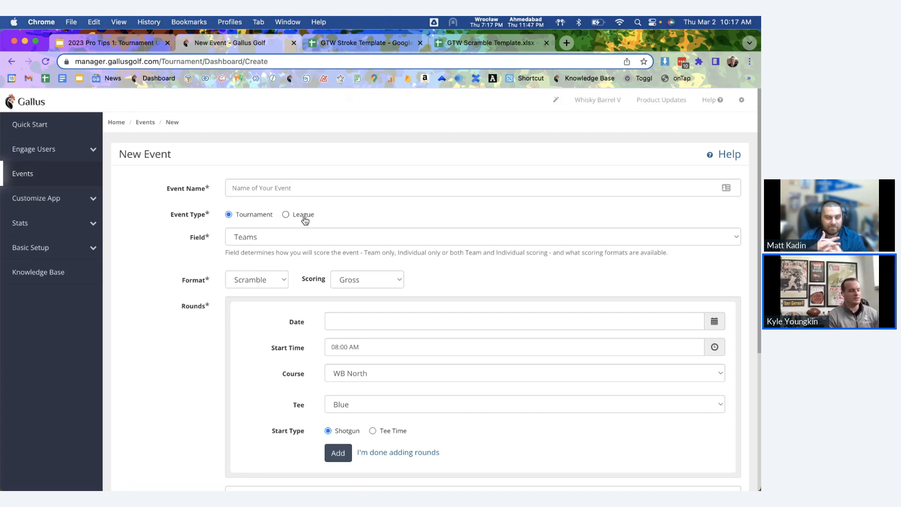
Step: Enter the event name 'Charity Scramble' and choose the 1 Best Ball format
left_click(320, 193)
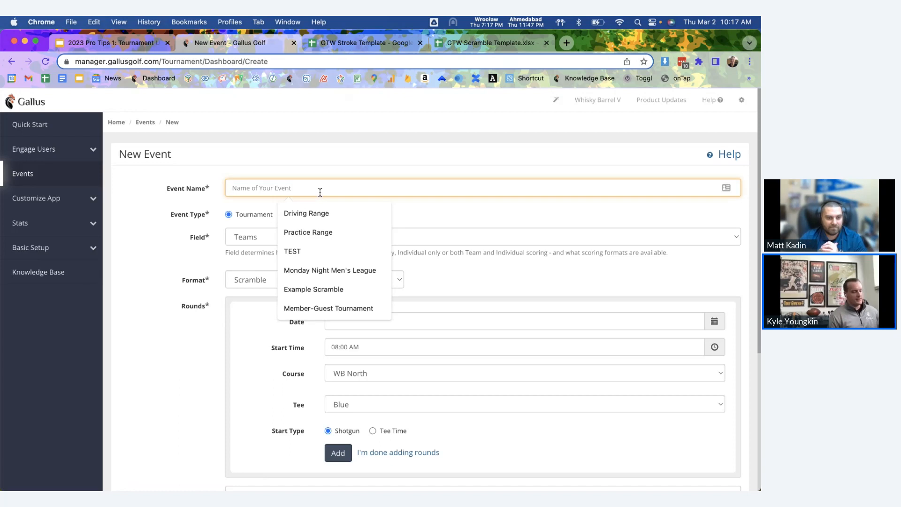
type("Char")
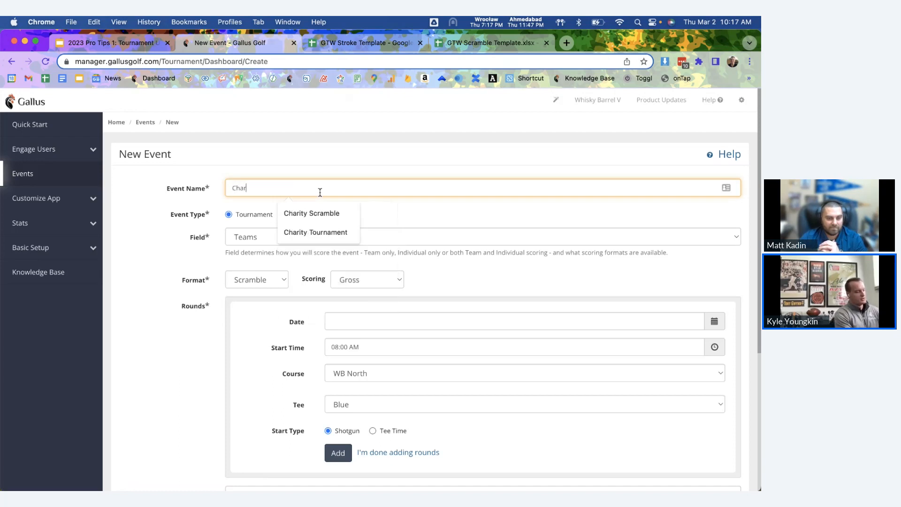
type("ity Scram")
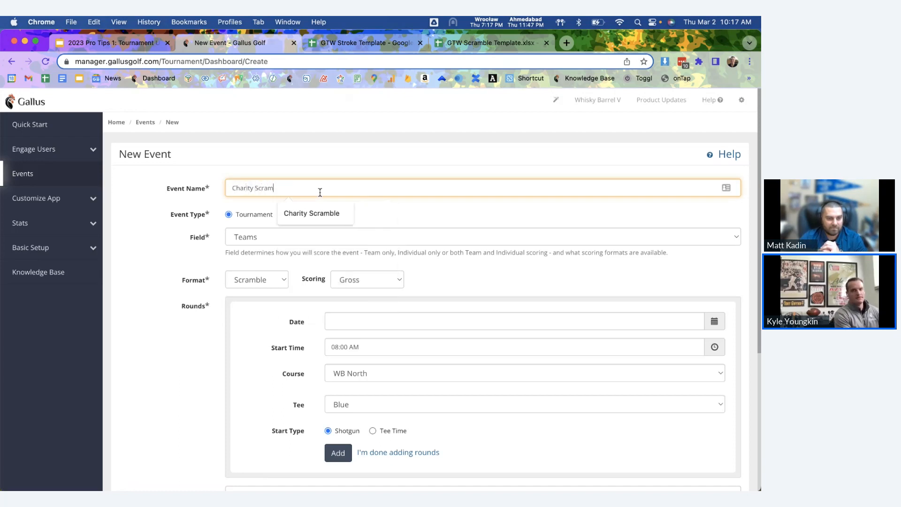
type("ble")
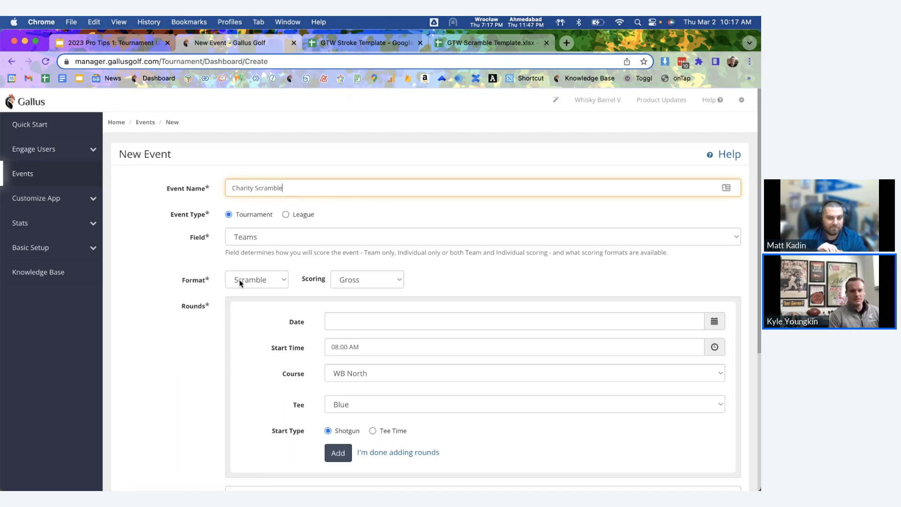
left_click(385, 284)
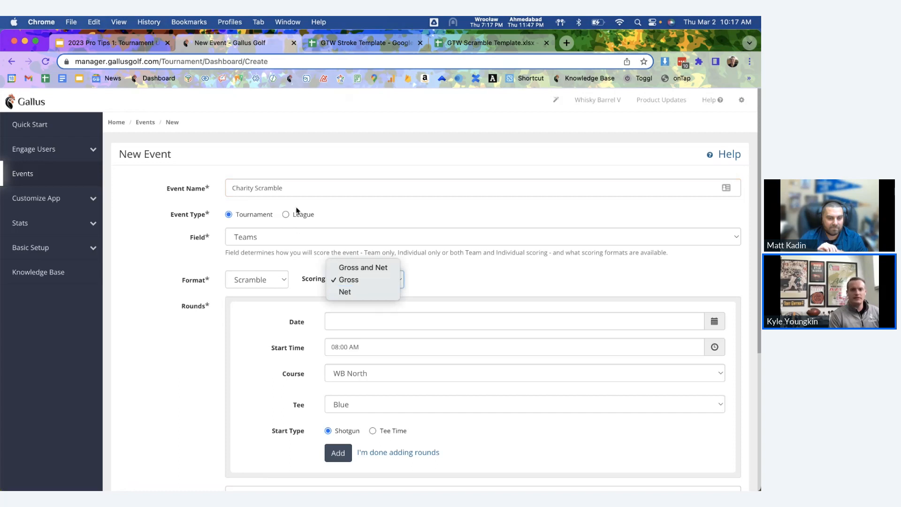
left_click(290, 190)
triple_click(290, 186)
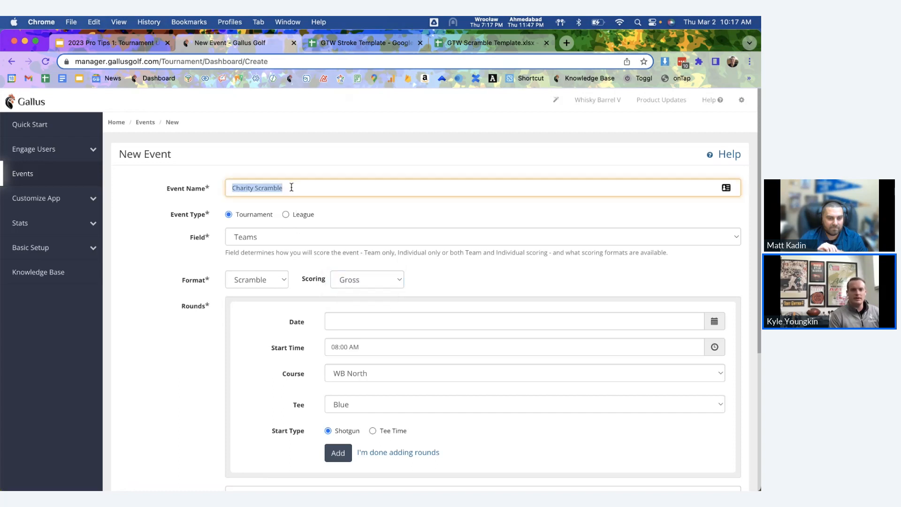
left_click(291, 187)
left_click(258, 287)
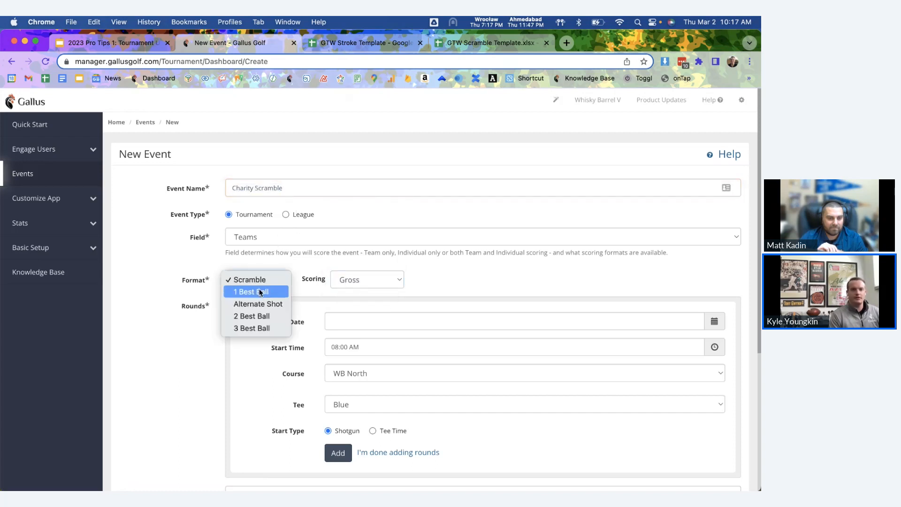
left_click(261, 291)
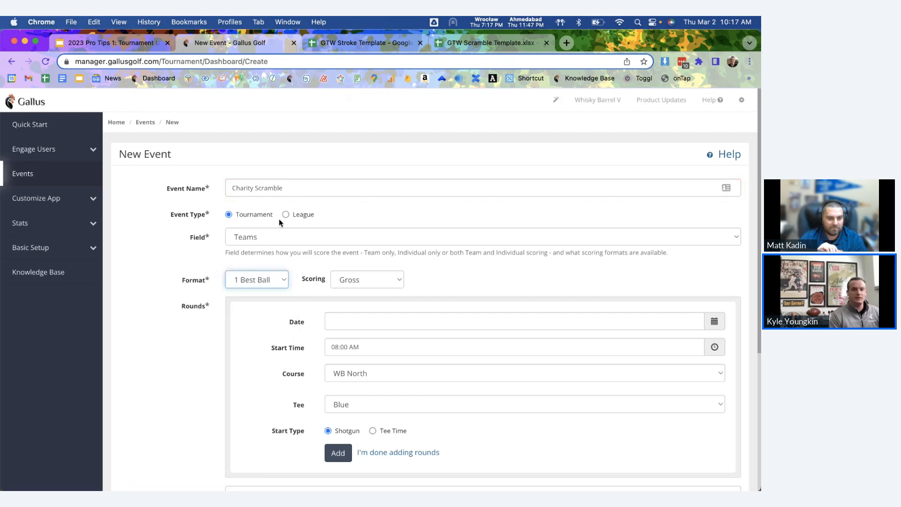
Step: Change the event name to 'Charity Best Ball' and set scoring to Net
left_click_drag(284, 188, 257, 189)
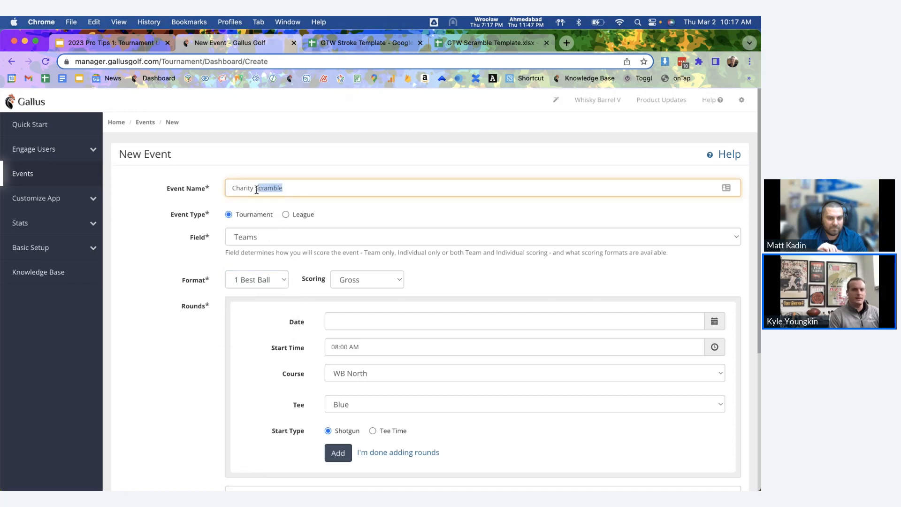
key("BackSpace")
type("Best")
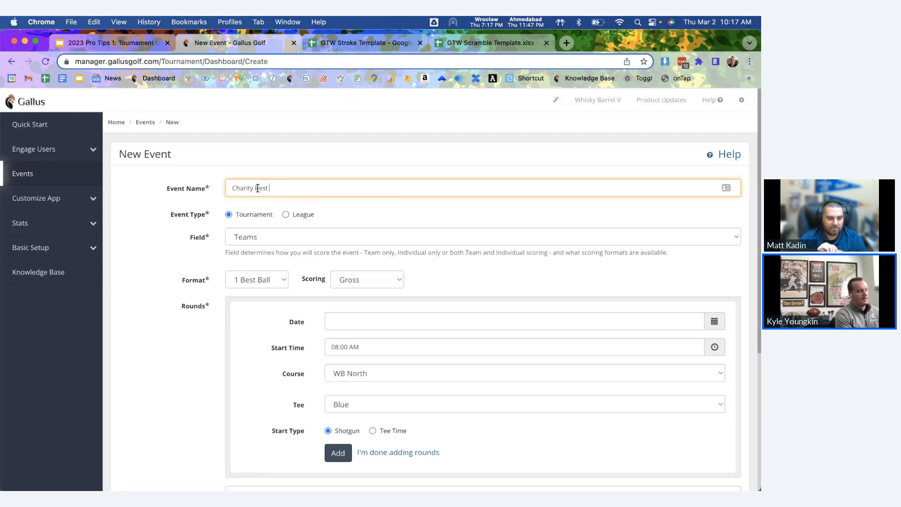
type(" Ball")
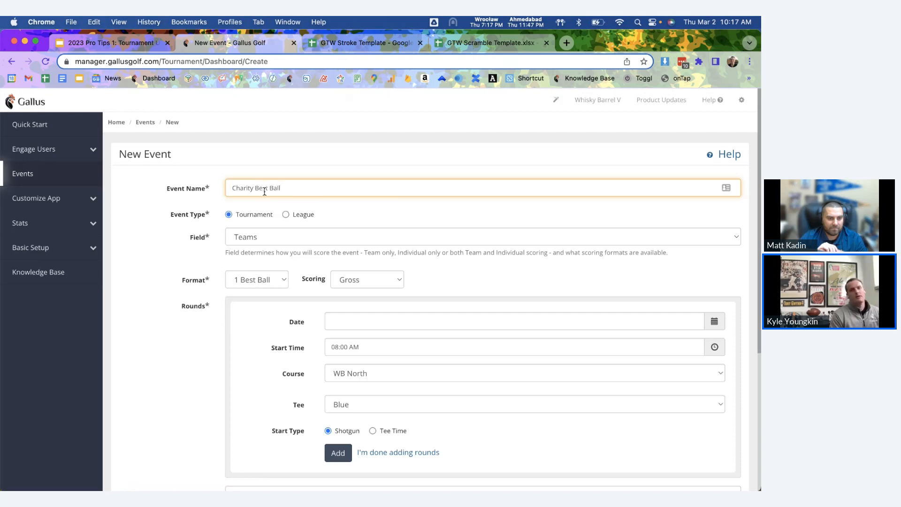
left_click(338, 280)
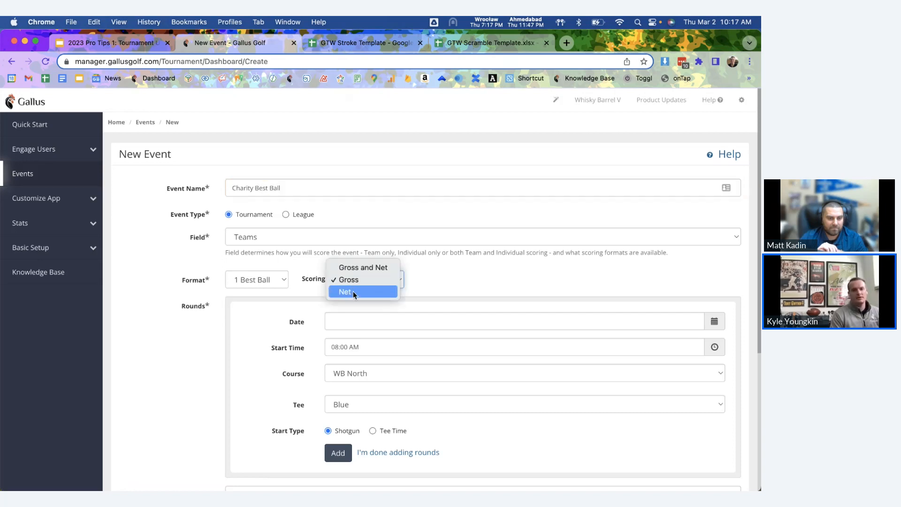
left_click(353, 291)
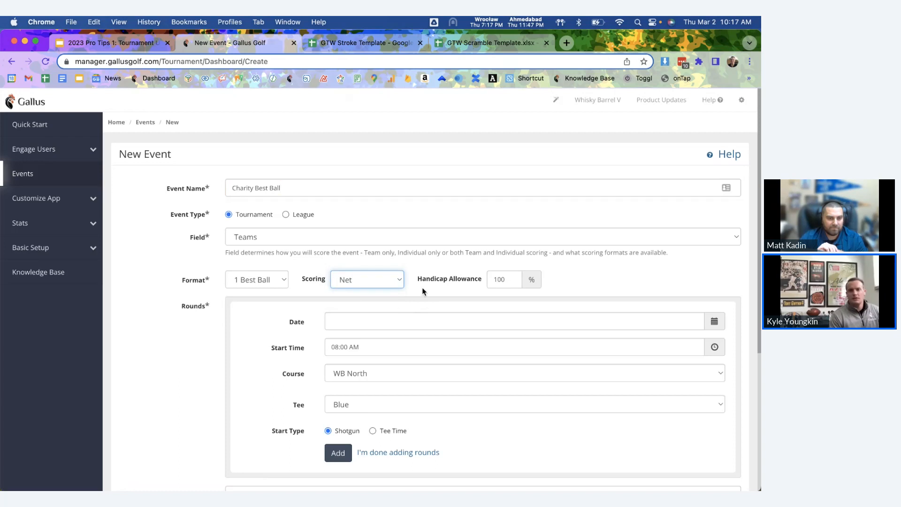
Step: Change the Handicap Allowance value from 100% to 80%
left_click_drag(418, 279, 482, 279)
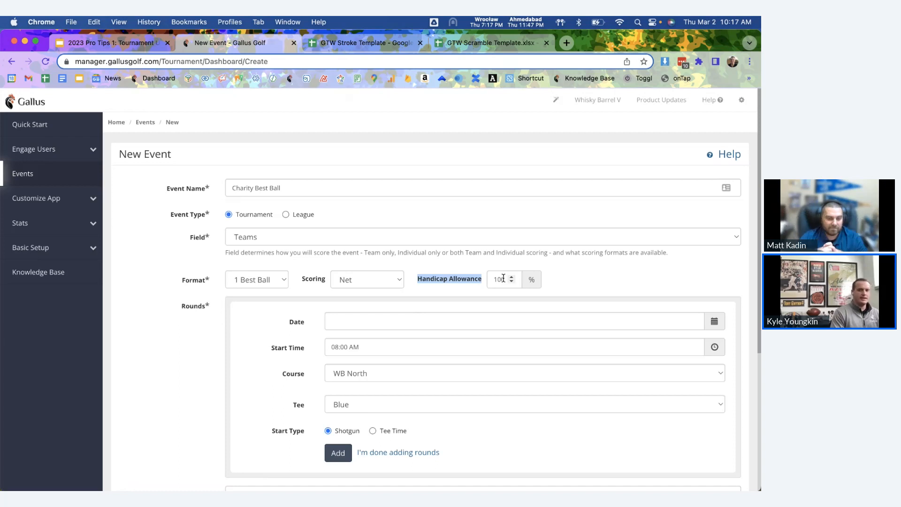
double_click(503, 278)
type("80")
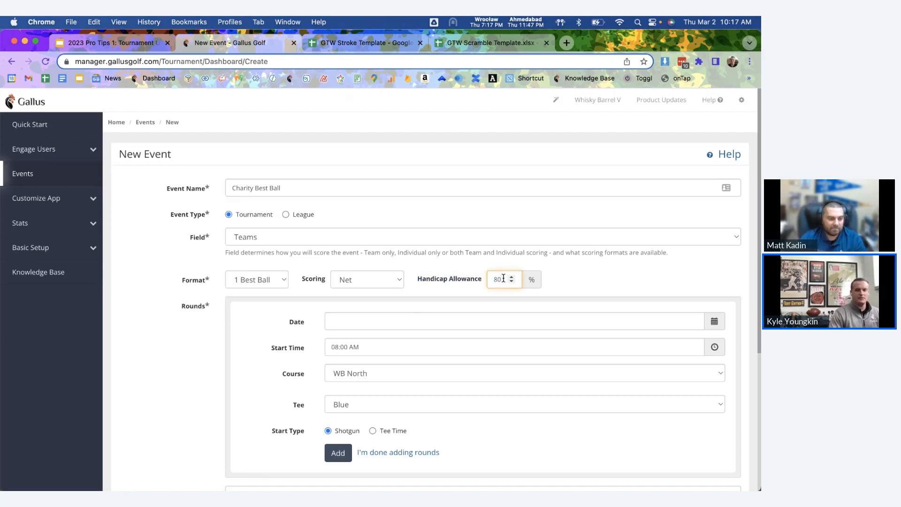
left_click(558, 268)
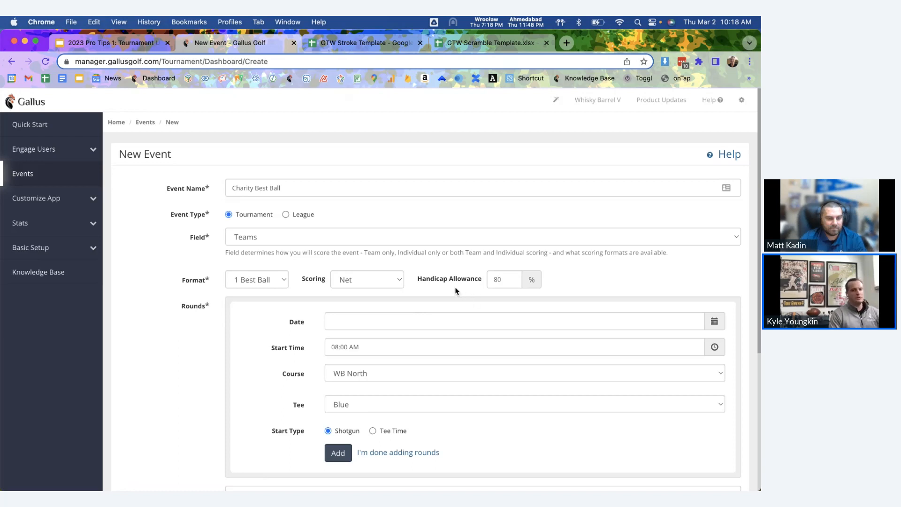
left_click(271, 280)
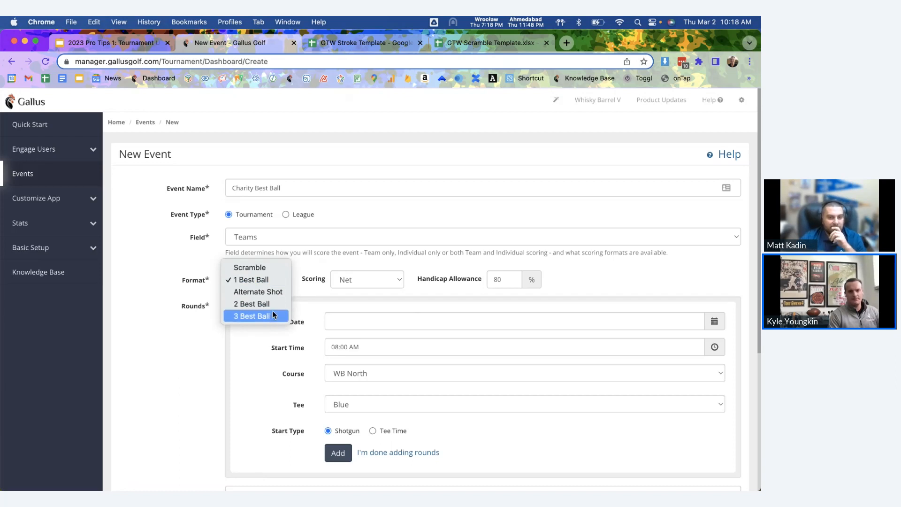
left_click(288, 241)
left_click(287, 242)
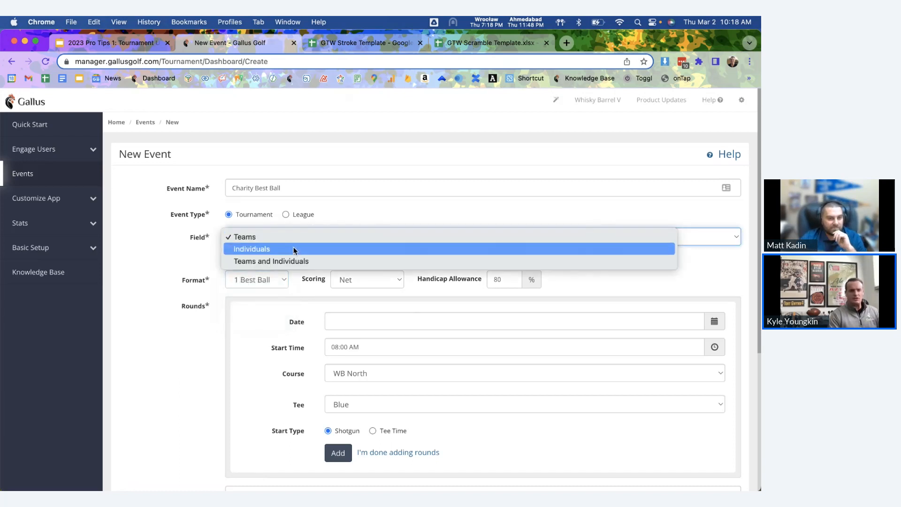
left_click(295, 250)
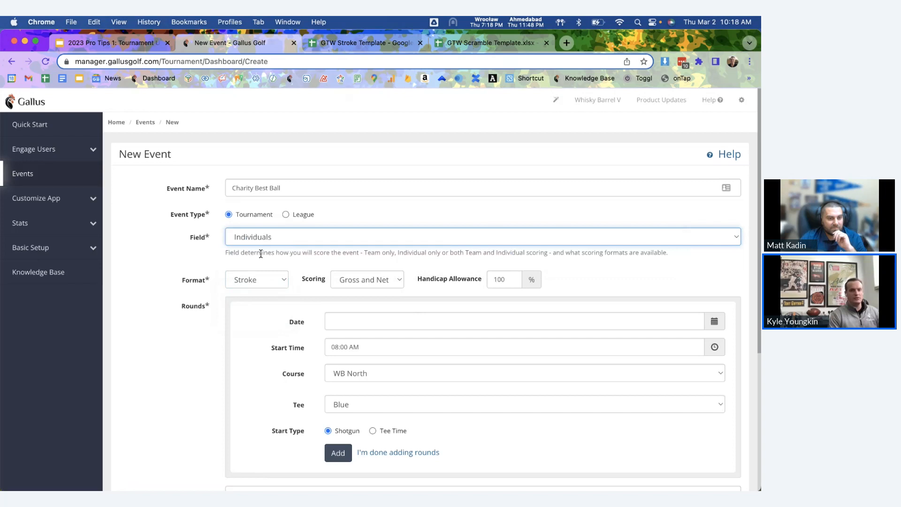
left_click(261, 277)
left_click(260, 291)
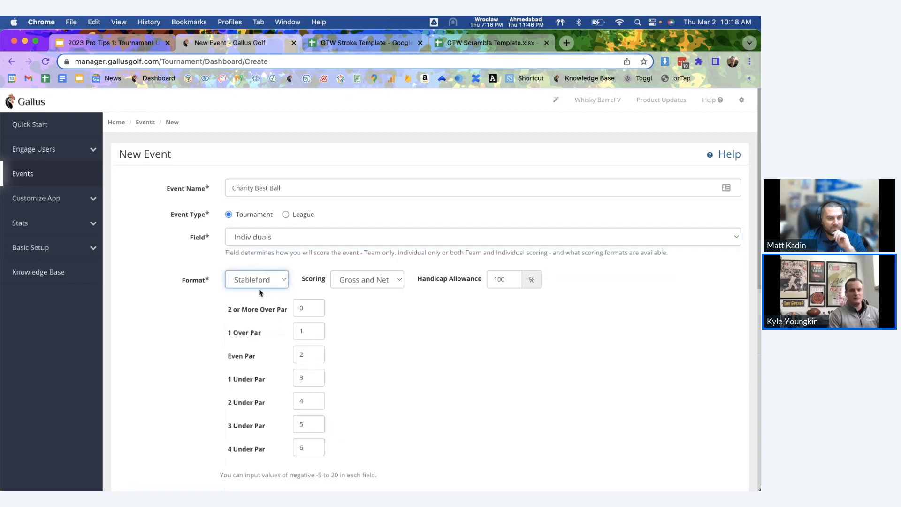
scroll(328, 358, "down", 3)
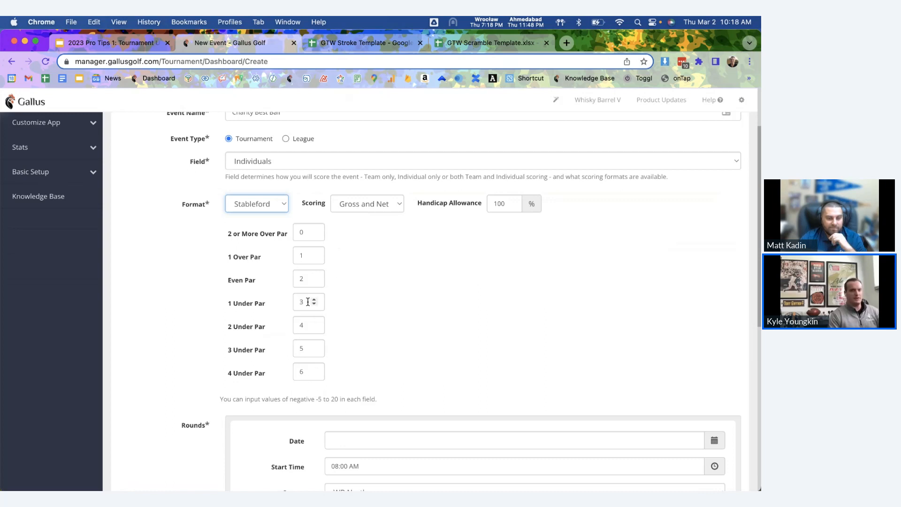
double_click(307, 279)
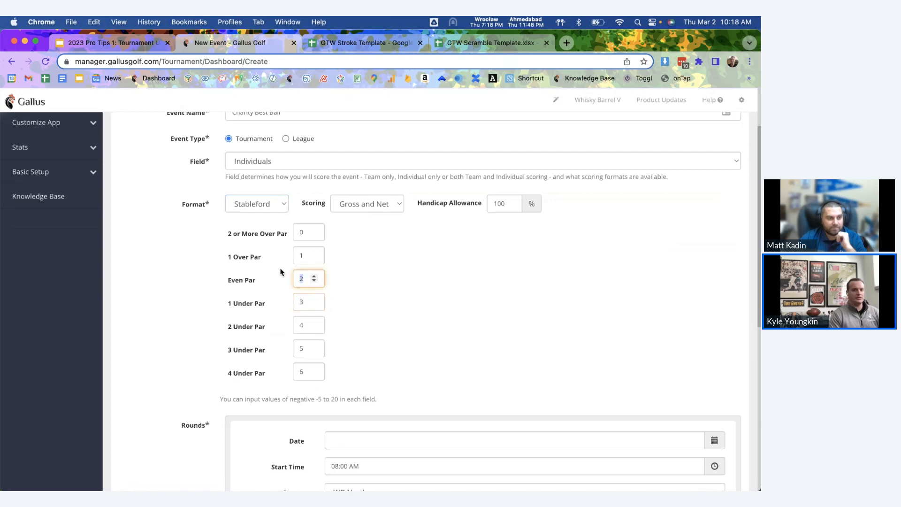
type("3")
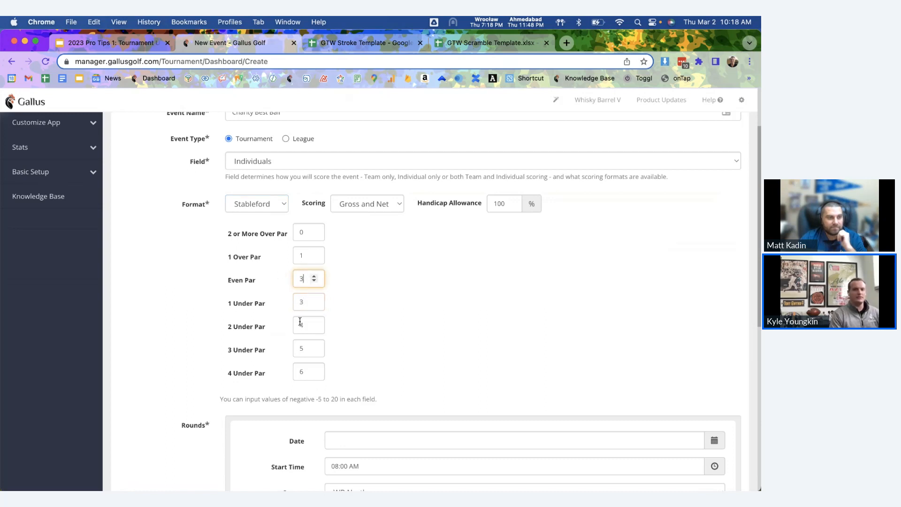
left_click(353, 353)
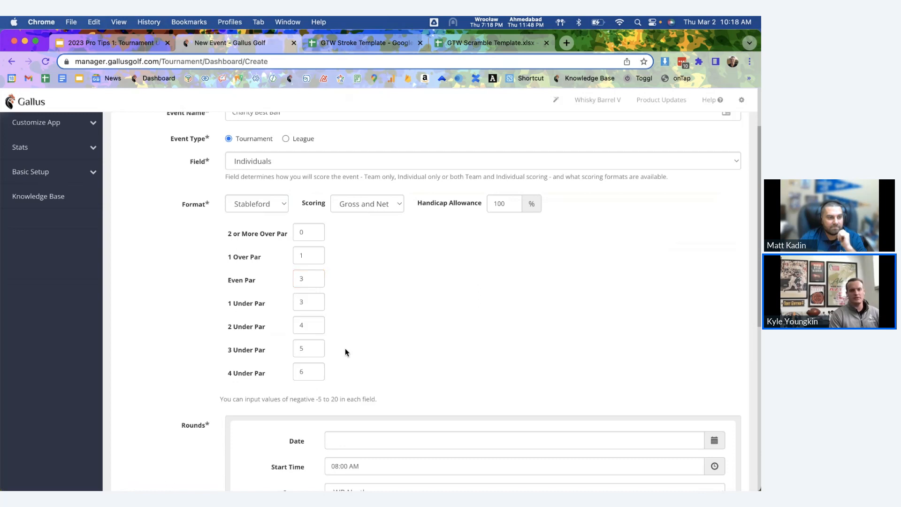
left_click(271, 207)
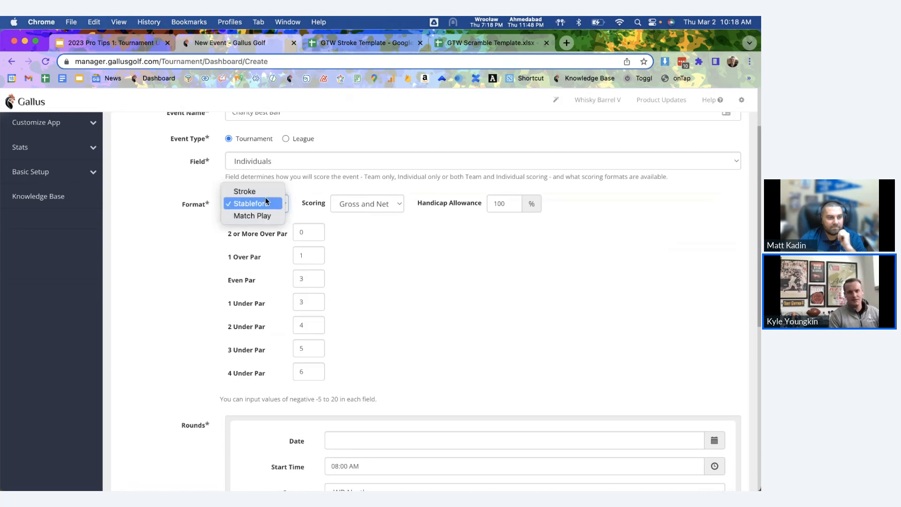
left_click(266, 200)
left_click(282, 166)
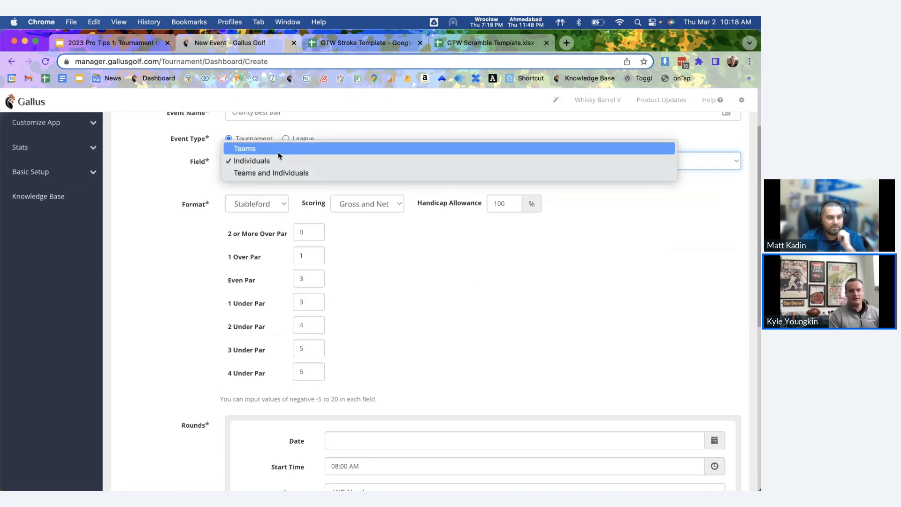
left_click(278, 150)
left_click(274, 198)
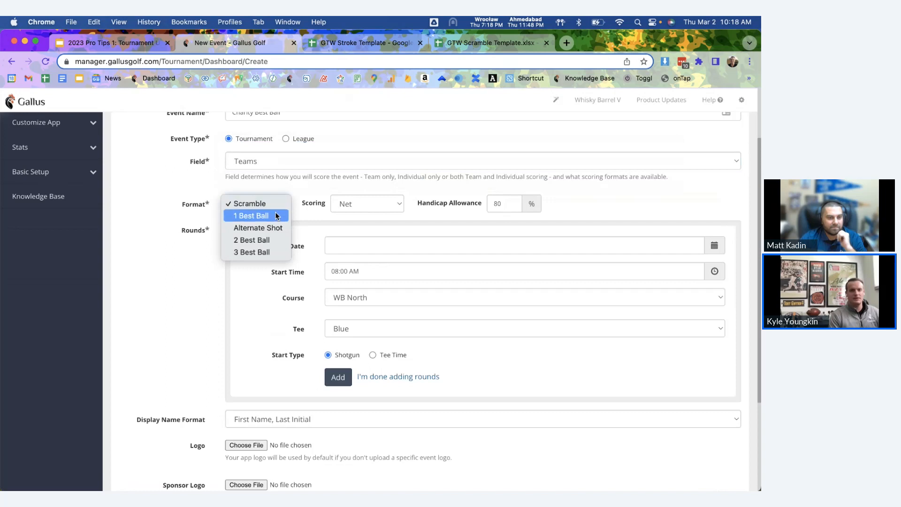
left_click(276, 212)
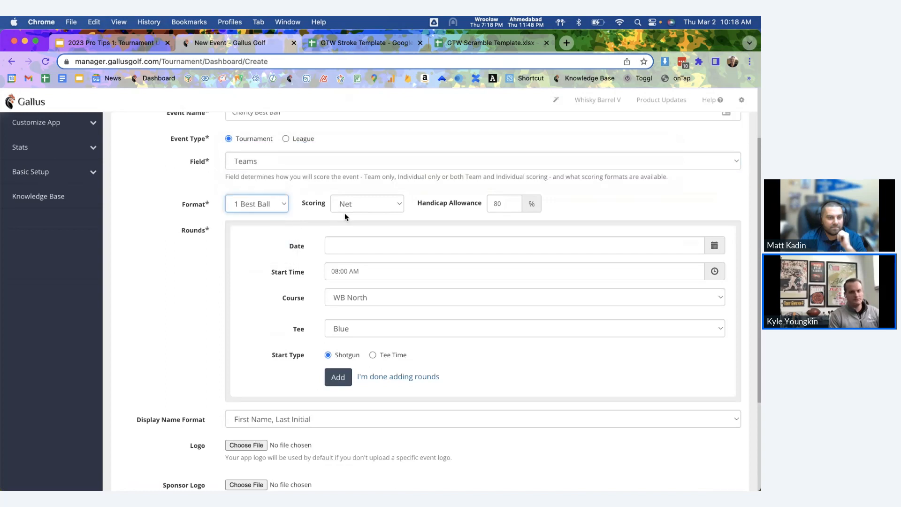
scroll(292, 263, "down", 1)
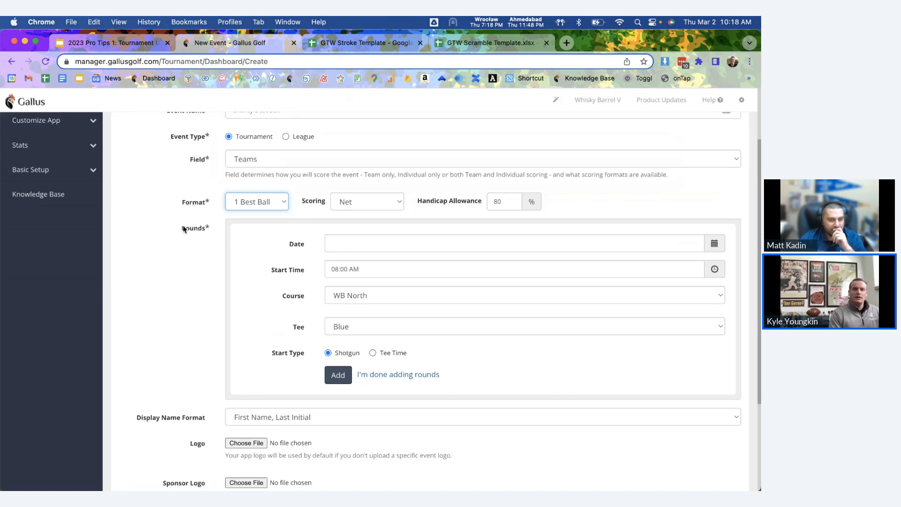
Step: Pick March 3, 2023 in the round's date calendar
left_click_drag(183, 228, 220, 230)
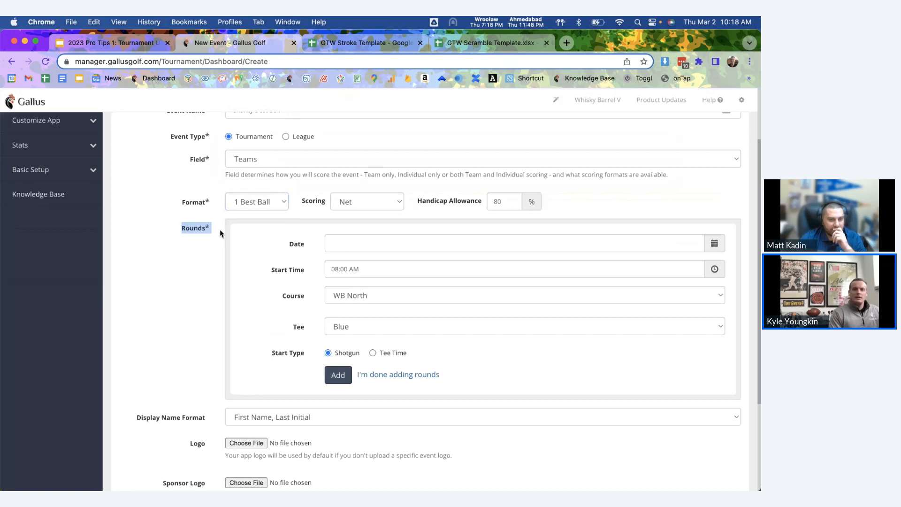
left_click(342, 241)
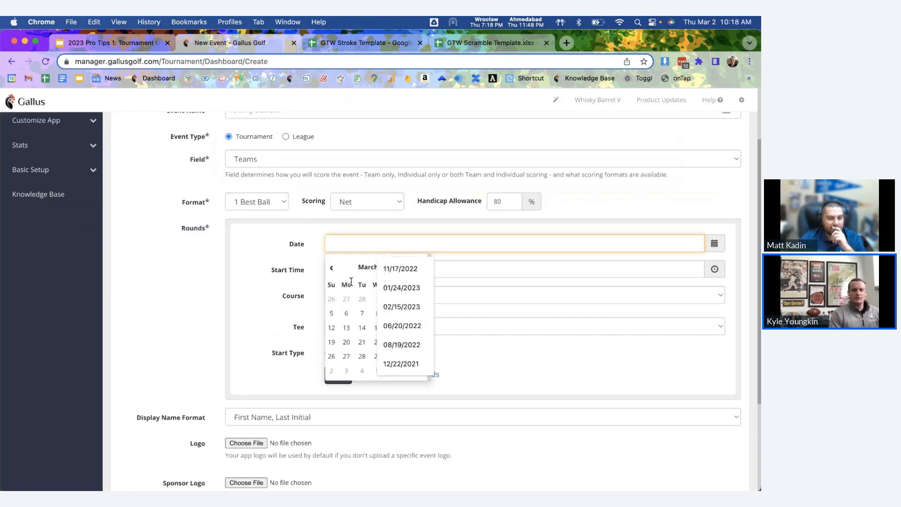
left_click(331, 268)
left_click(420, 268)
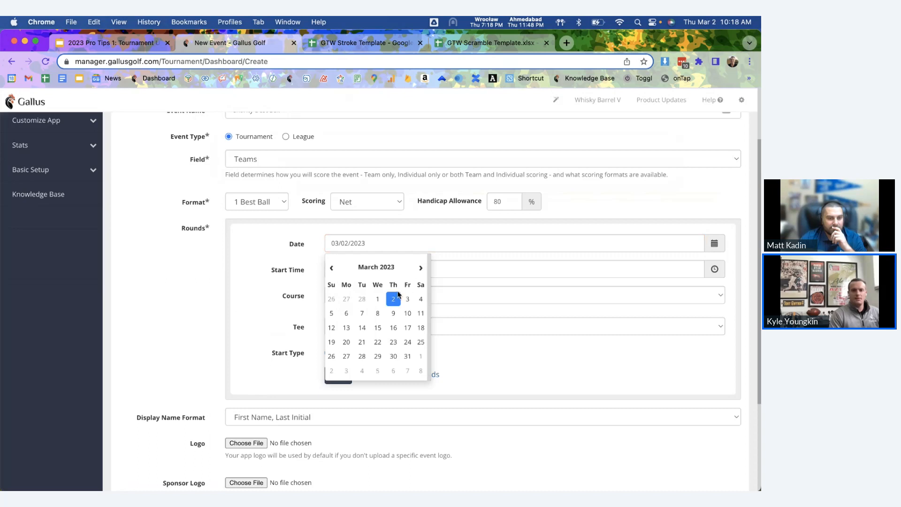
left_click(407, 299)
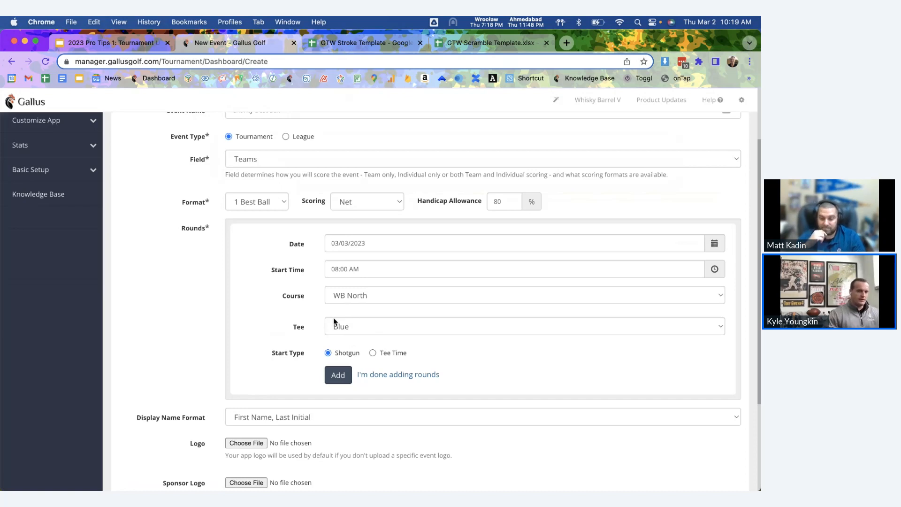
scroll(334, 319, "up", 2)
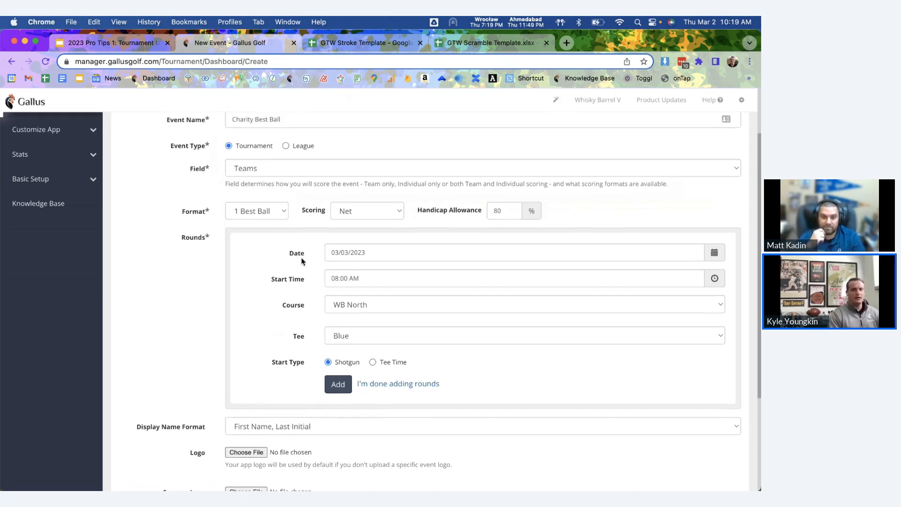
Step: Set Field to Teams and Individuals and add the 03/03/2023 8:00 AM WB North round
scroll(271, 140, "up", 1)
left_click(272, 181)
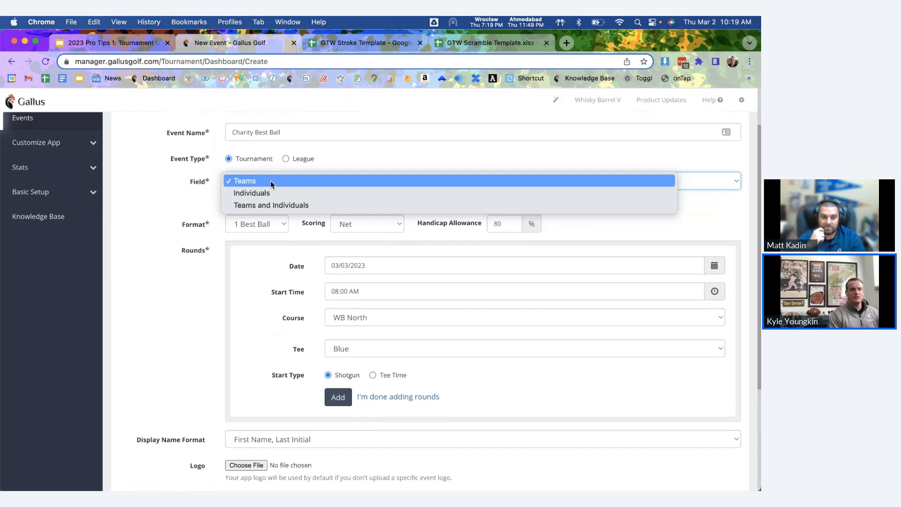
left_click(275, 206)
scroll(311, 240, "down", 2)
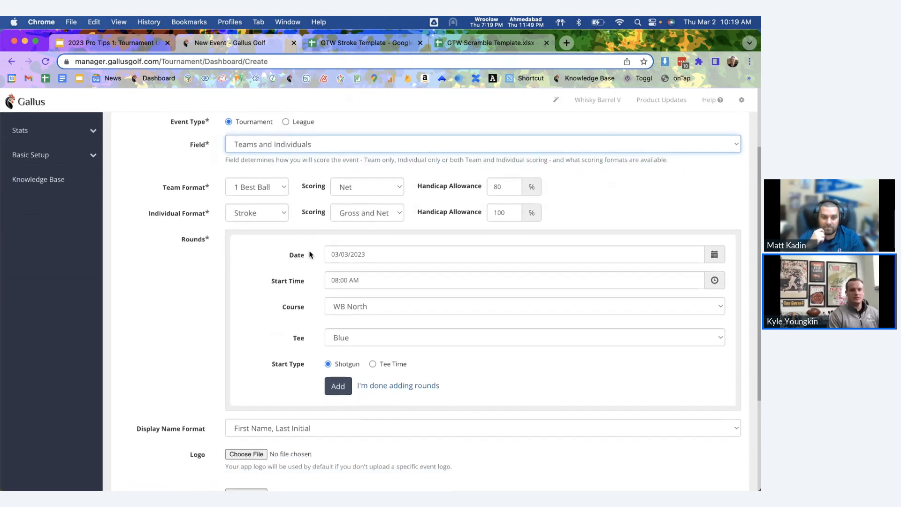
left_click(337, 391)
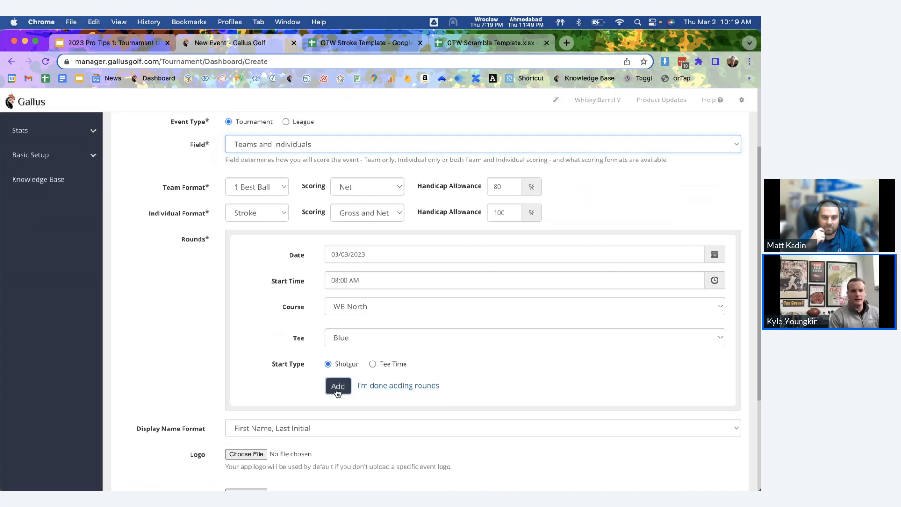
scroll(206, 316, "down", 3)
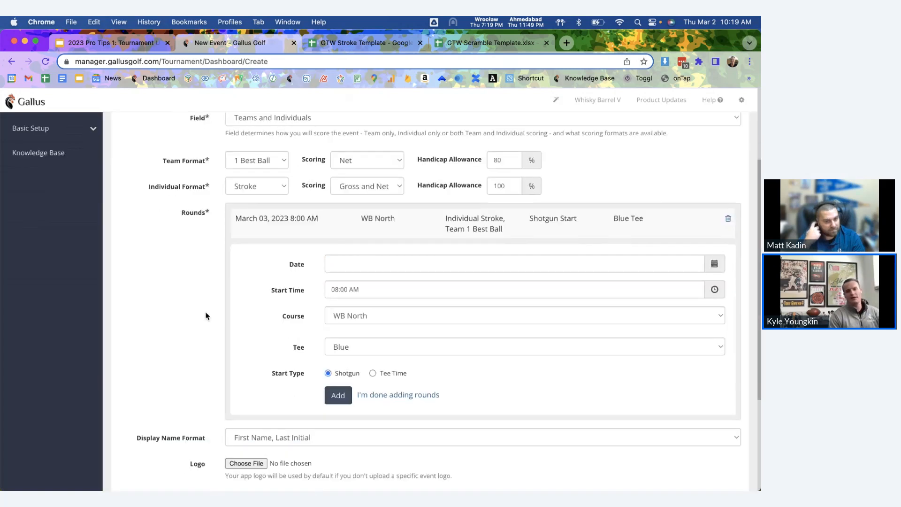
scroll(205, 317, "down", 5)
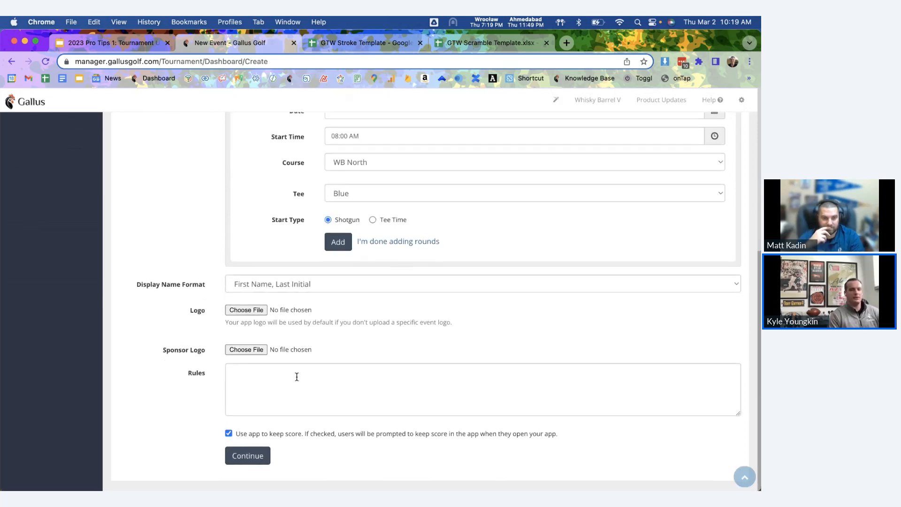
Step: Save the Charity Best Ball setup and go to its Step 3 Players page
left_click(251, 461)
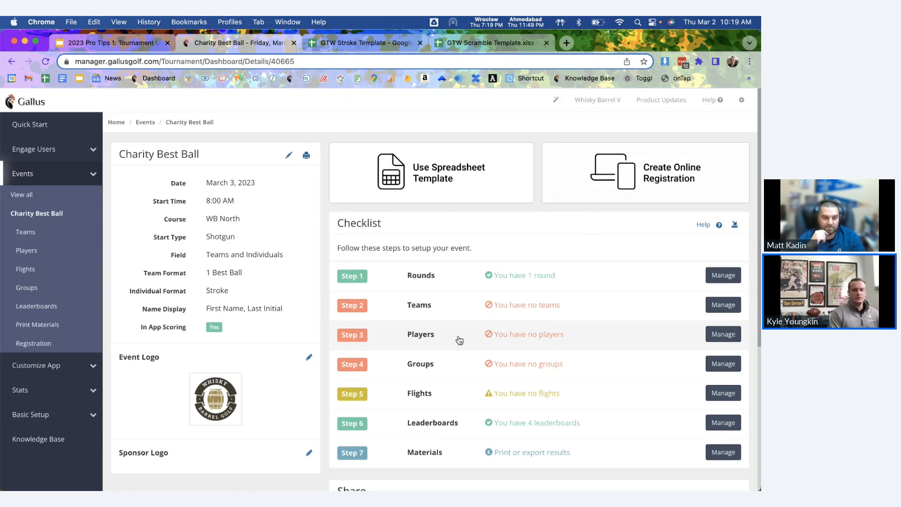
left_click(423, 335)
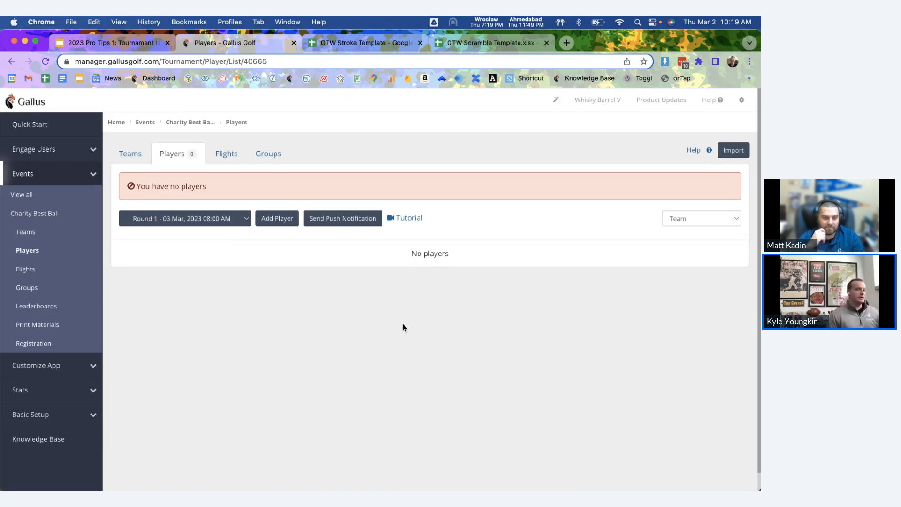
Step: Choose Send Push Notification from the event's Players page
left_click(333, 220)
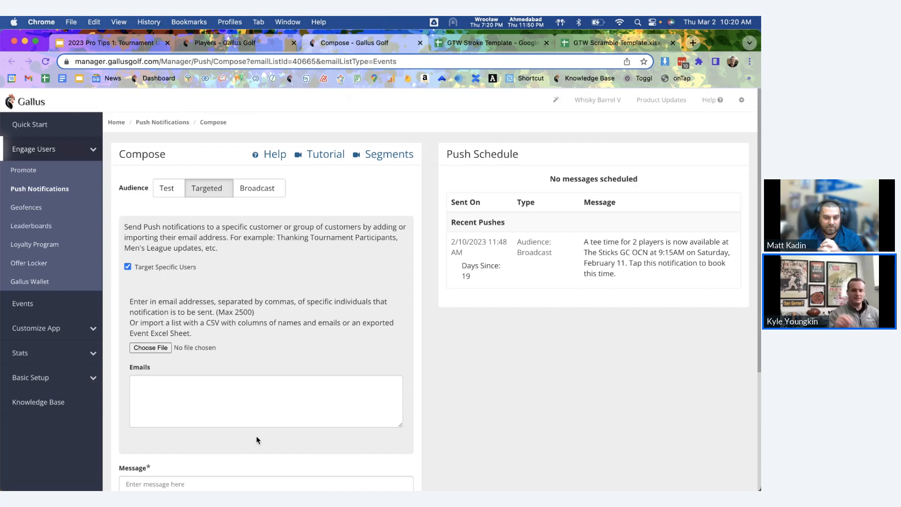
Step: In the Simulator golf app, enter the player's e-mail in account info and save it
mouse_move(333, 483)
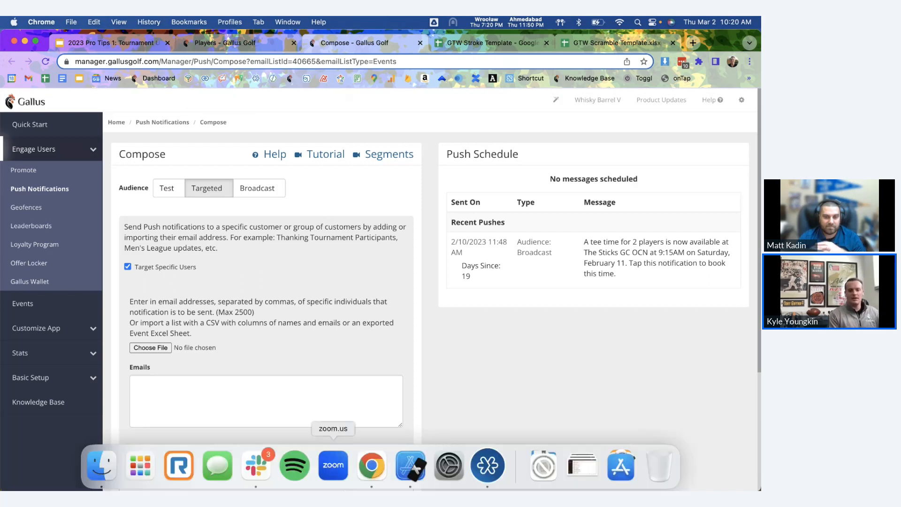
left_click(410, 467)
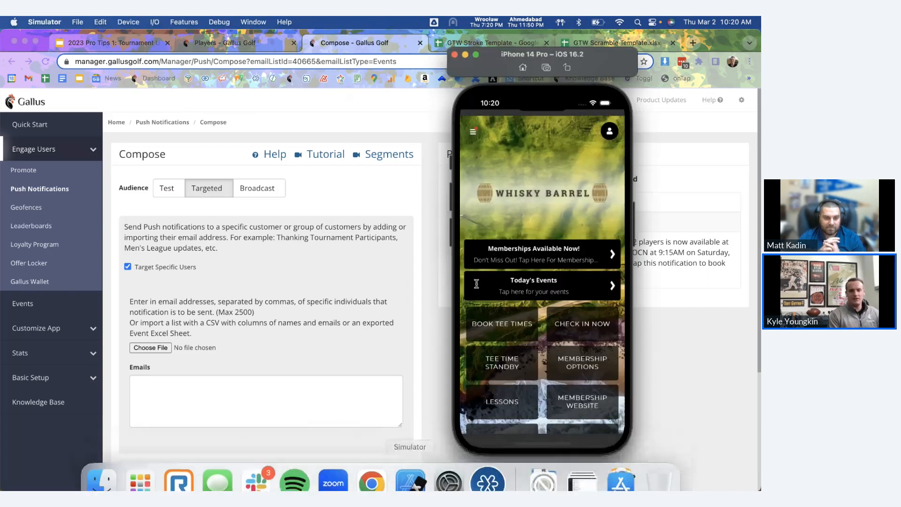
left_click(610, 132)
left_click(614, 131)
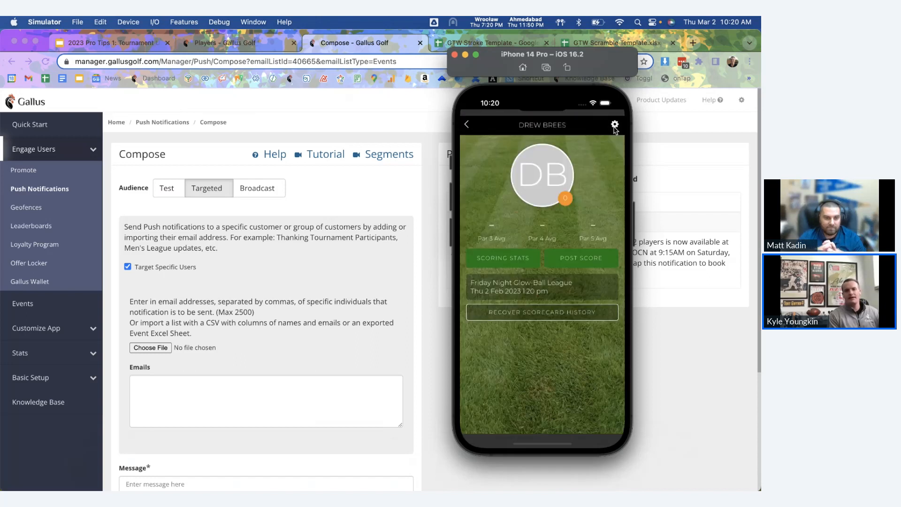
left_click(615, 126)
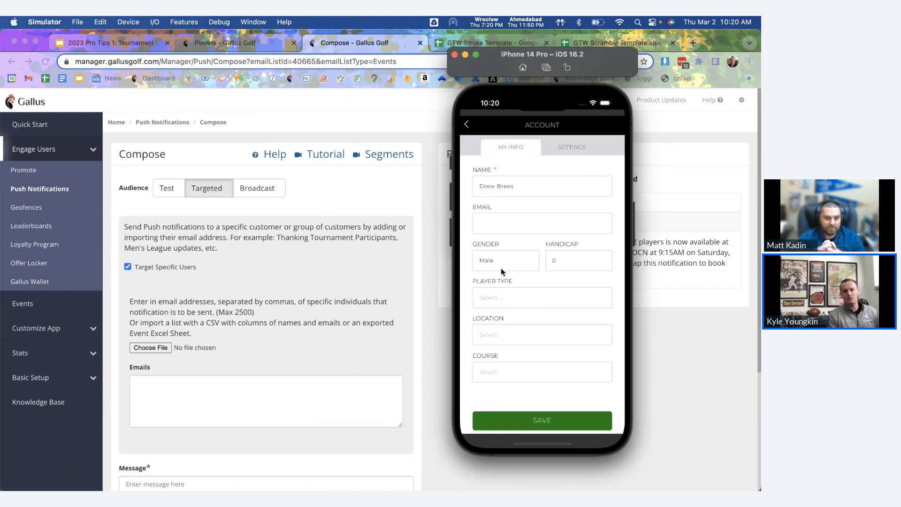
left_click(501, 223)
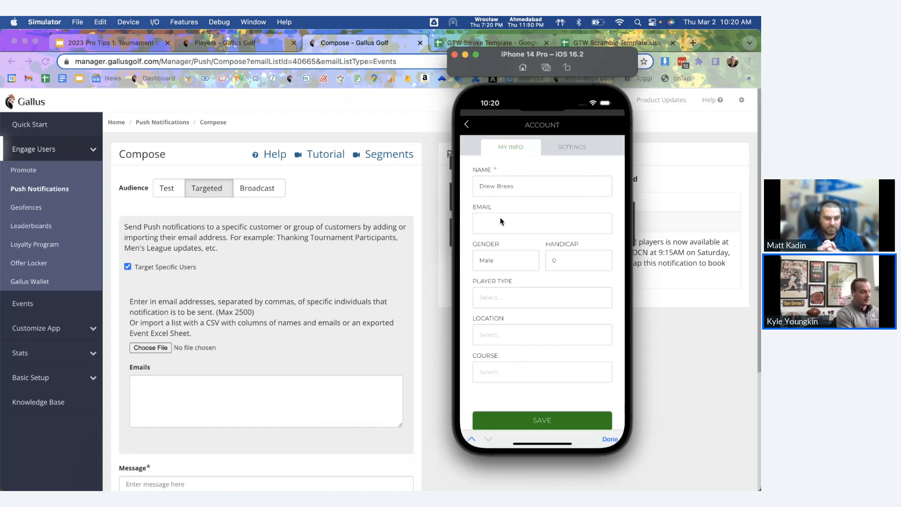
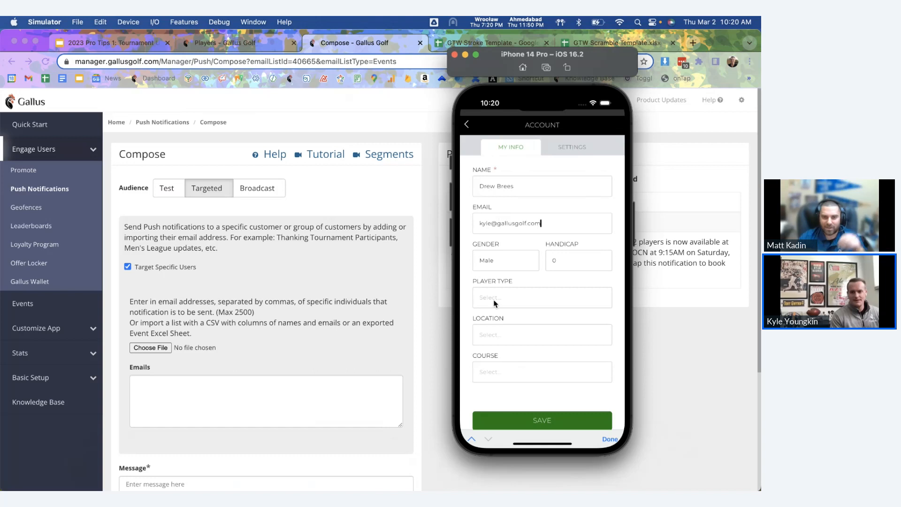
left_click(541, 420)
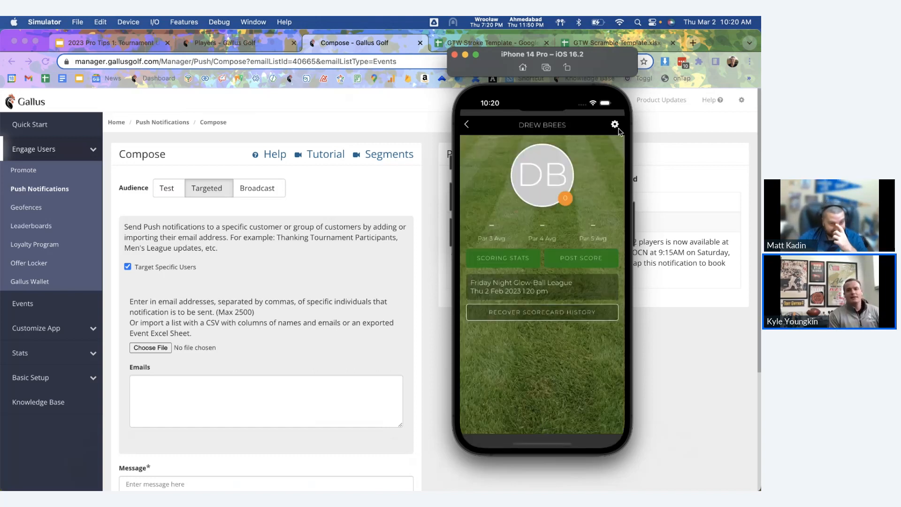
left_click(618, 129)
Step: Type the player's e-mail address into the Compose form's Emails box
left_click(230, 385)
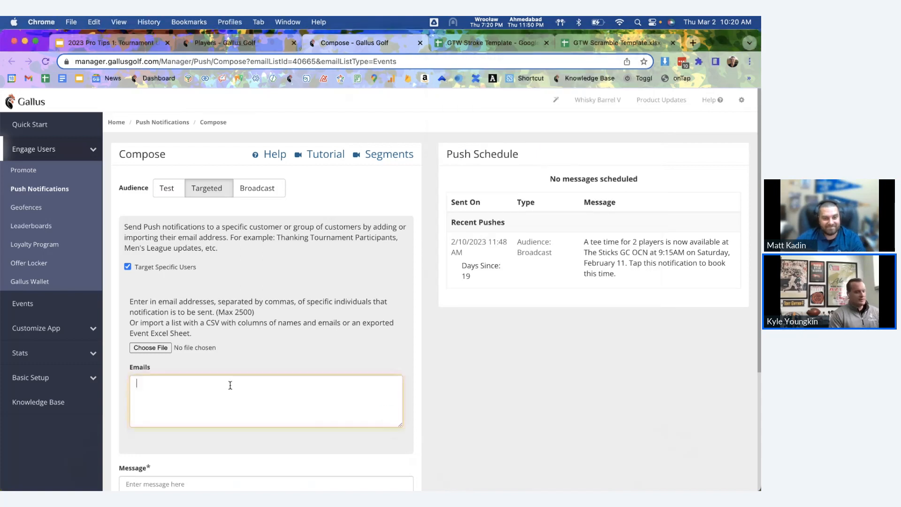
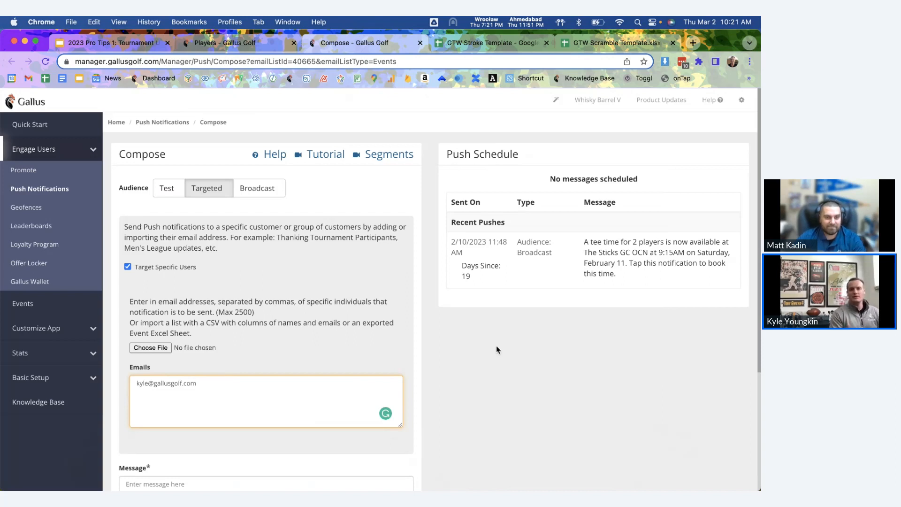
Step: From the Charity Best Ball overview, choose Use Spreadsheet Template and view GTW Scramble Template.xlsx
left_click(256, 47)
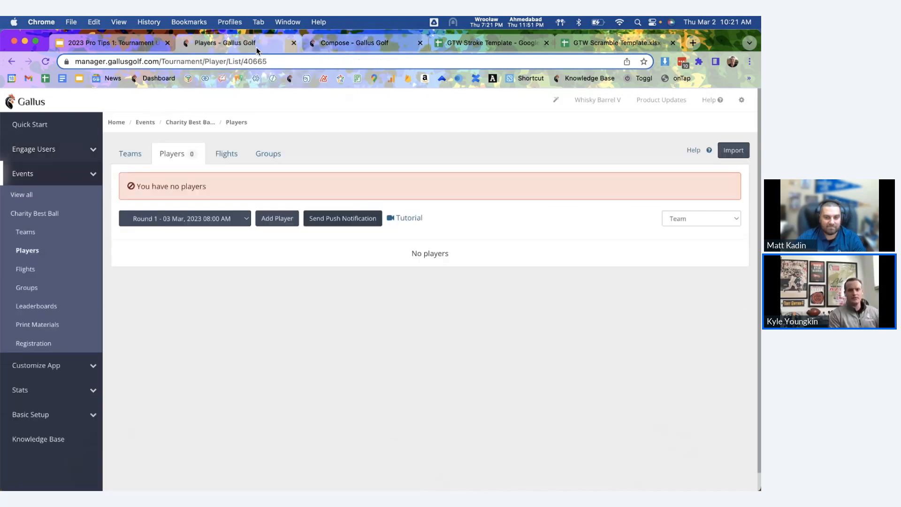
left_click(196, 130)
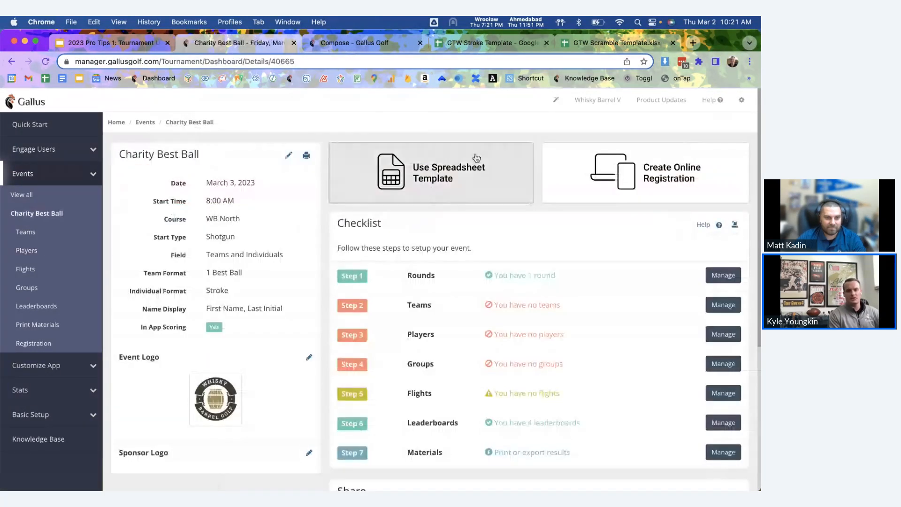
left_click(459, 174)
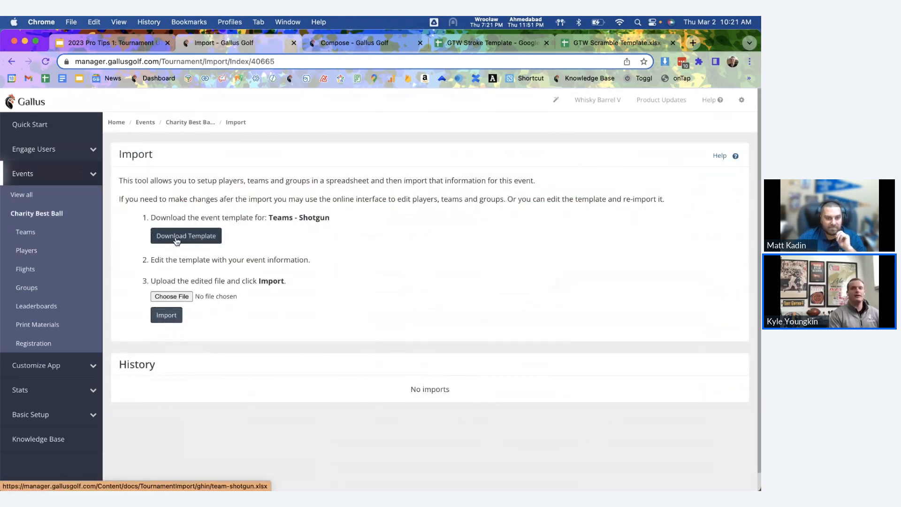
left_click(577, 42)
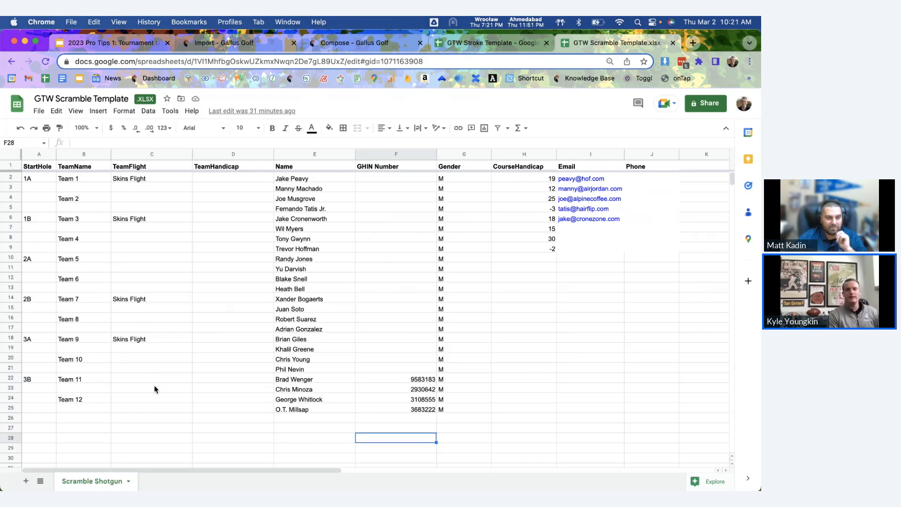
left_click(583, 153)
left_click(577, 248)
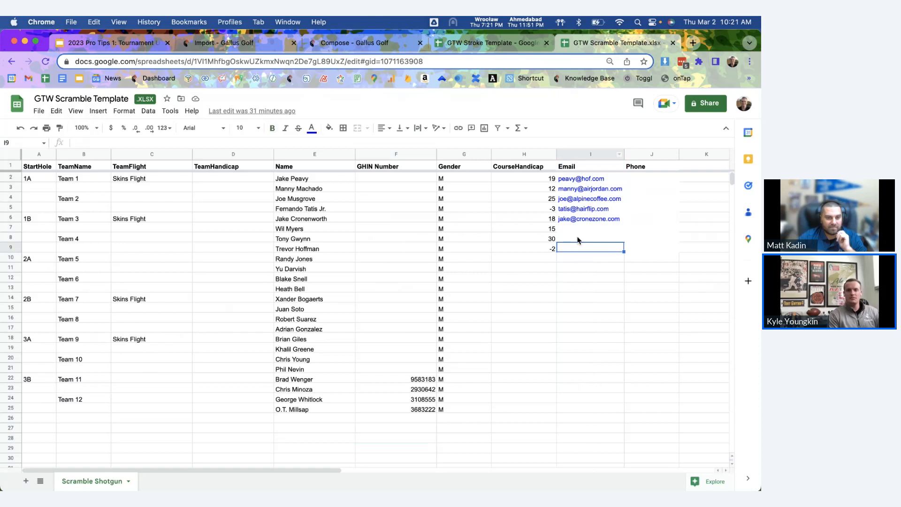
mouse_move(588, 217)
left_click(396, 154)
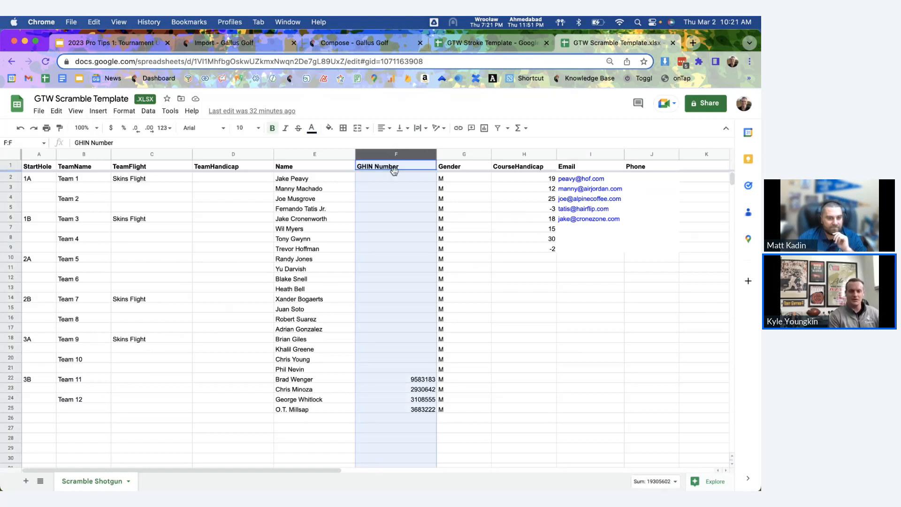
left_click(324, 238)
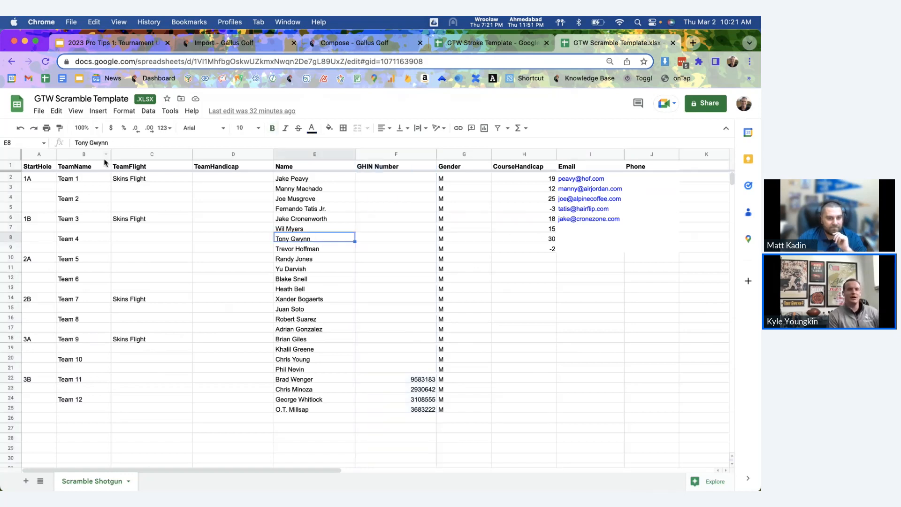
left_click(39, 111)
mouse_move(70, 242)
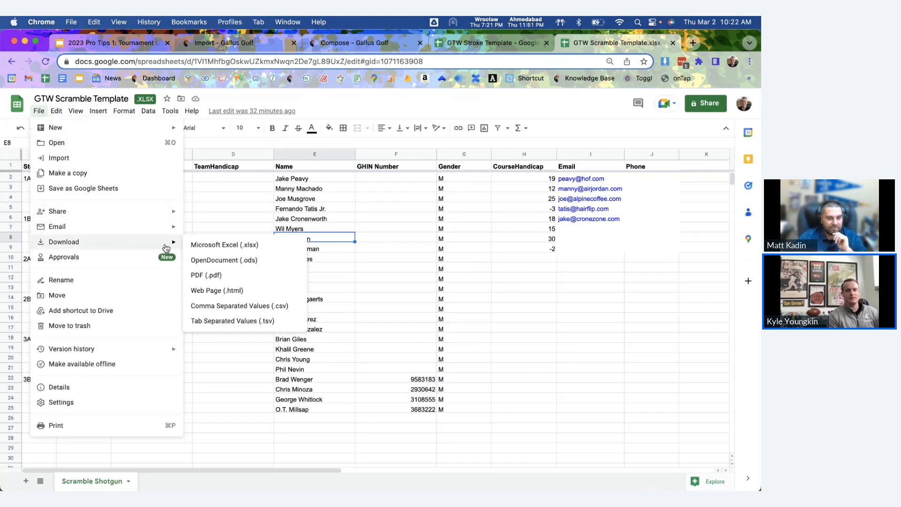
Step: Save the GTW Scramble Template as .xlsx and import it into Charity Best Ball
left_click(229, 246)
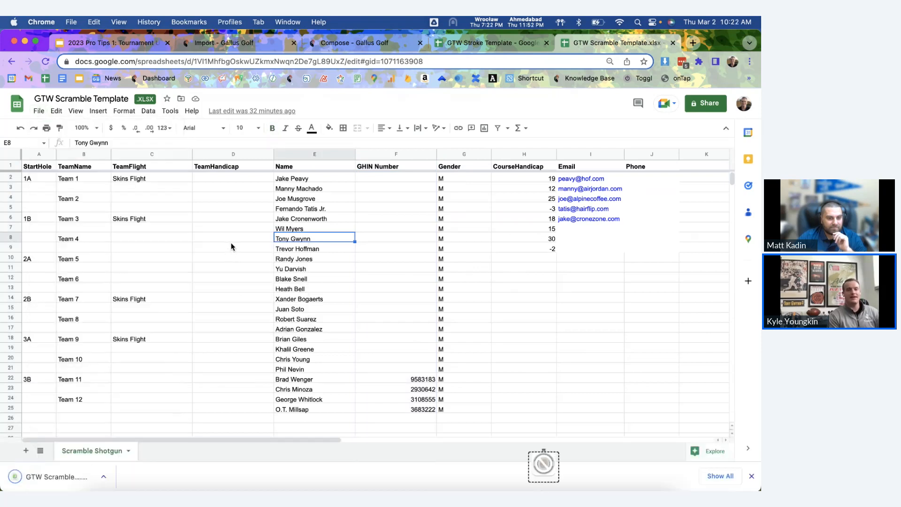
left_click(230, 43)
left_click_drag(72, 472, 169, 297)
left_click(167, 315)
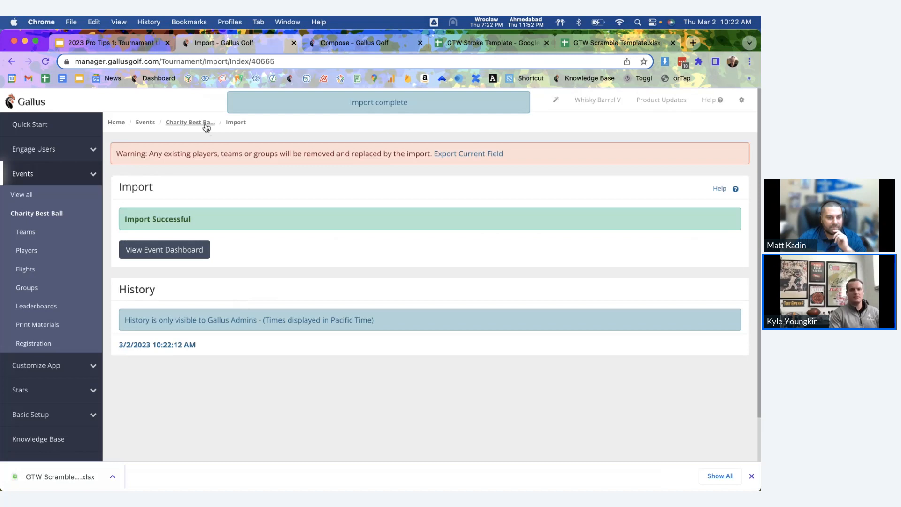
Step: Open the Charity Best Ball Players page listing the 24 imported players
left_click(206, 124)
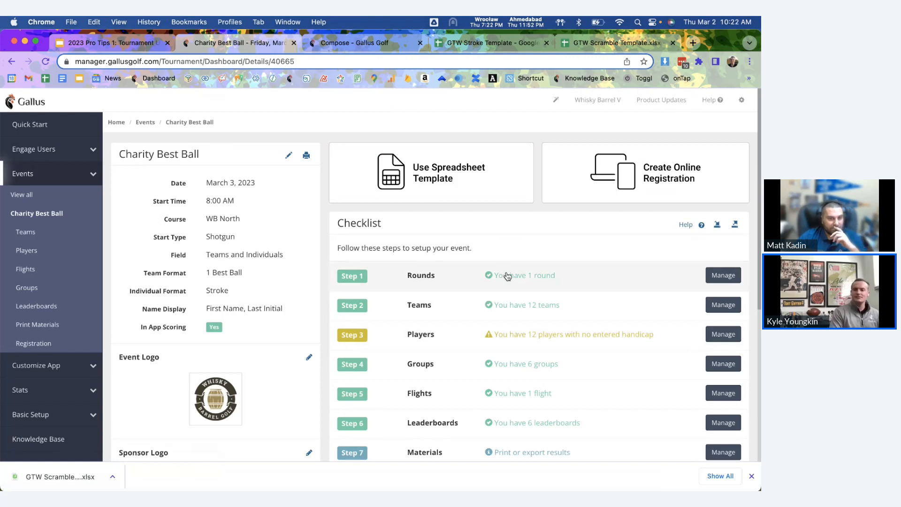
left_click(751, 476)
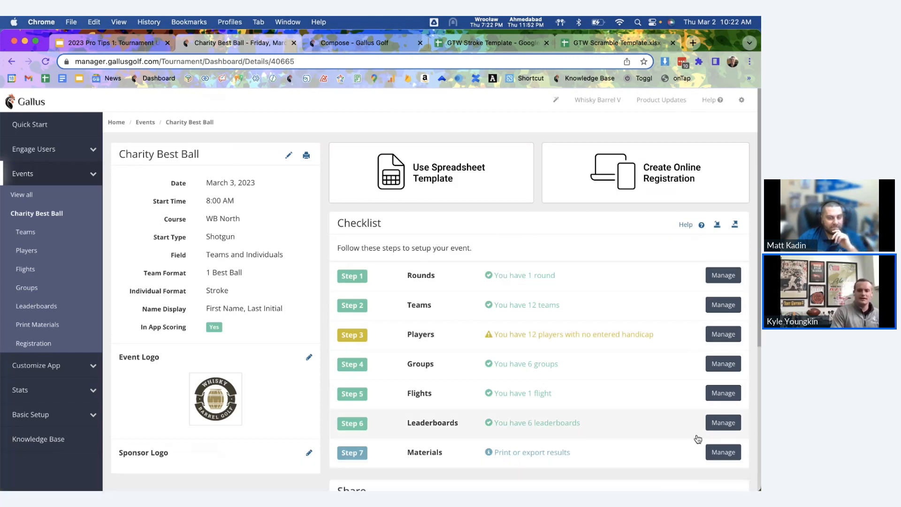
left_click(509, 343)
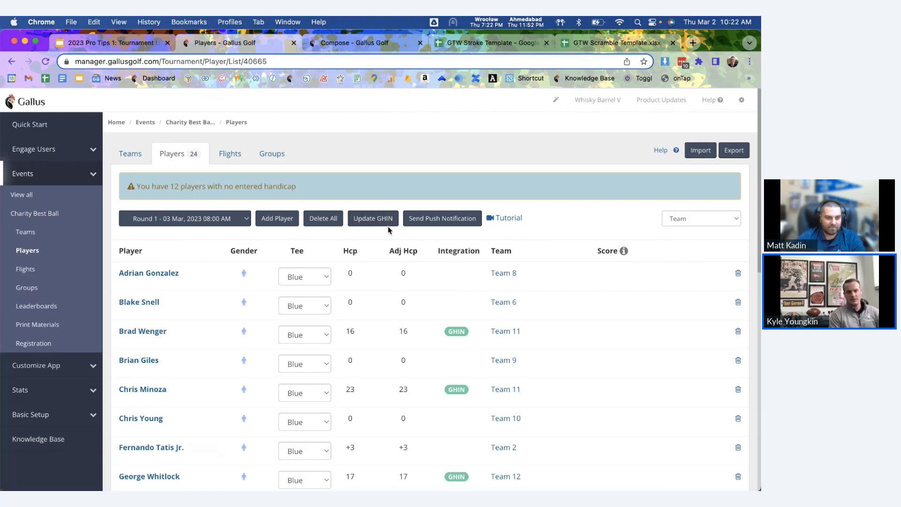
Step: Pull the latest GHIN handicaps for all event players and review the updated list
left_click(378, 221)
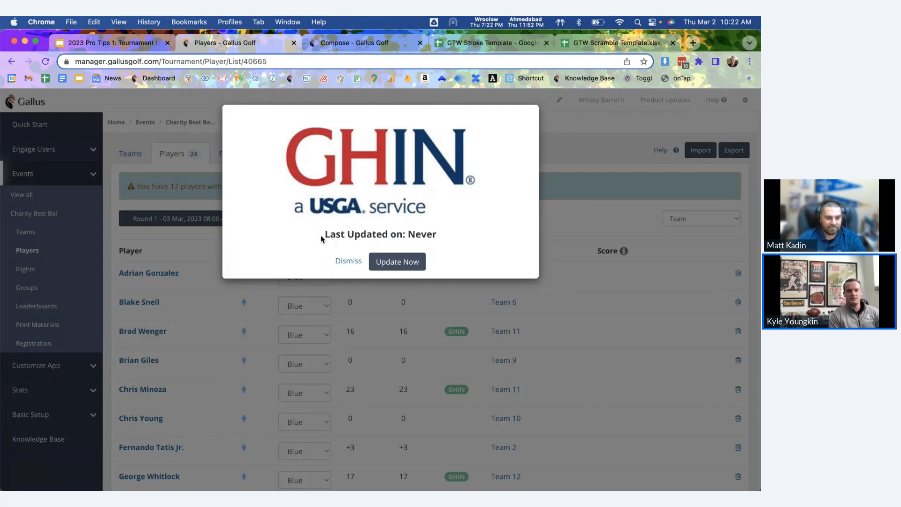
left_click_drag(321, 236, 451, 241)
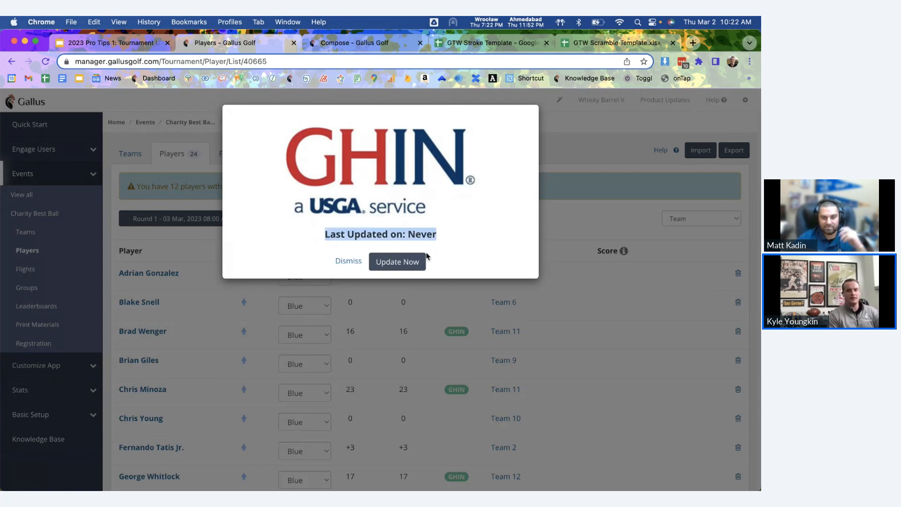
left_click(402, 263)
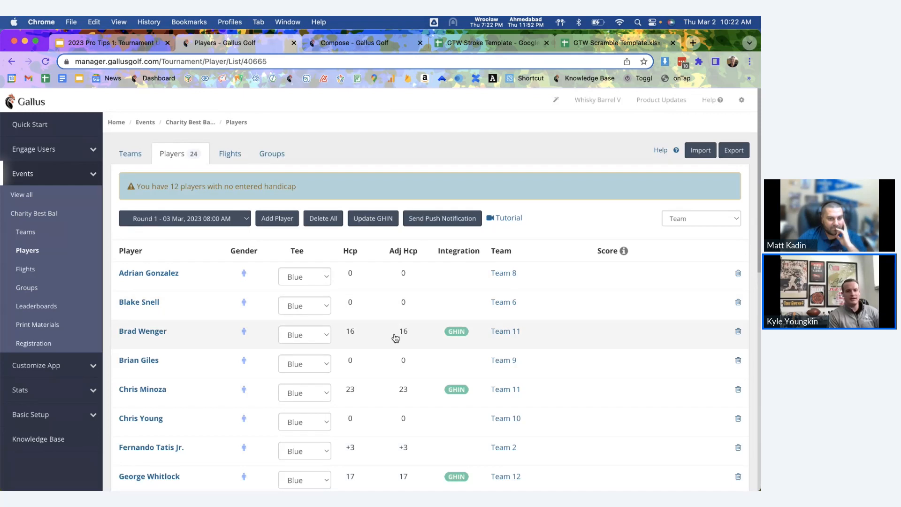
scroll(392, 352, "down", 2)
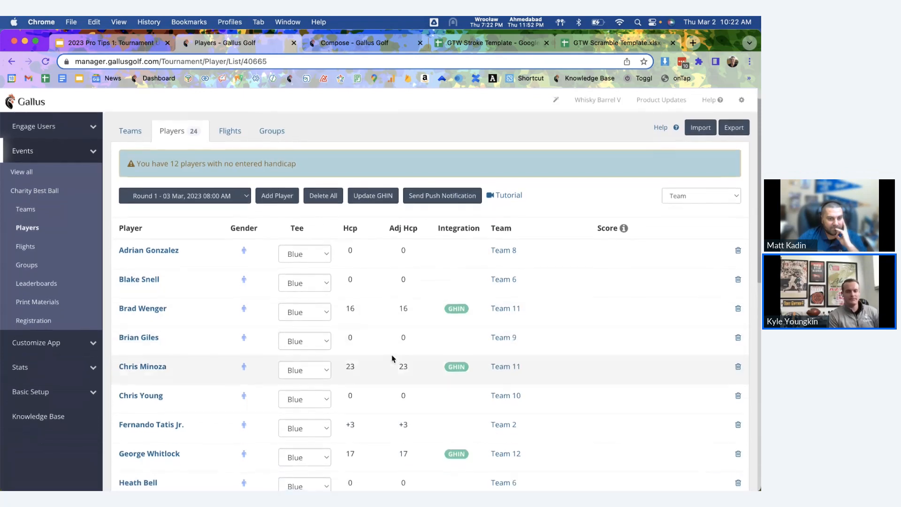
scroll(392, 358, "up", 2)
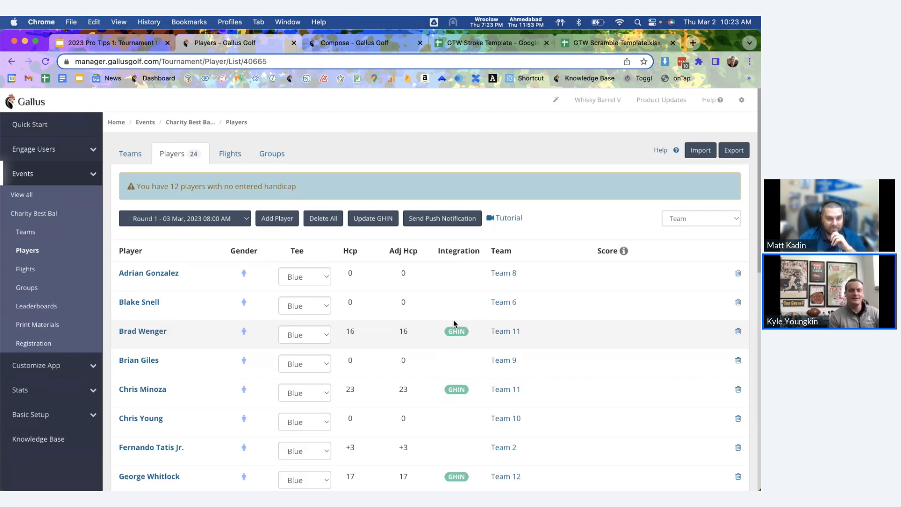
scroll(450, 326, "down", 3)
scroll(446, 334, "up", 3)
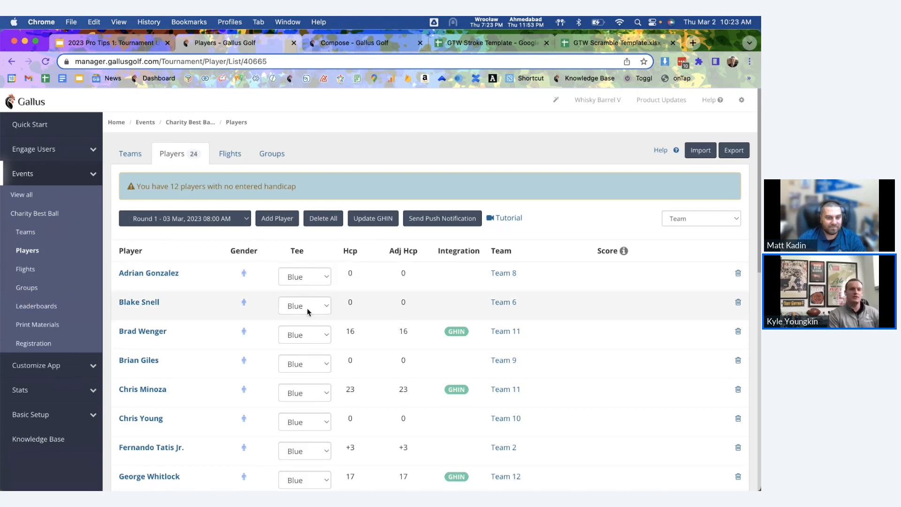
scroll(307, 308, "down", 1)
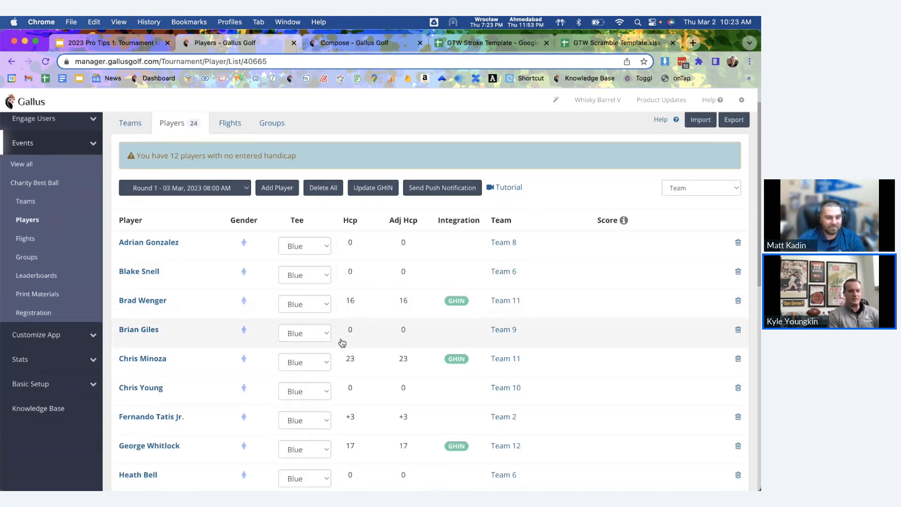
Step: Change the Team 11 player's tee to White and the Team 6 player's tee to Gold
left_click(308, 306)
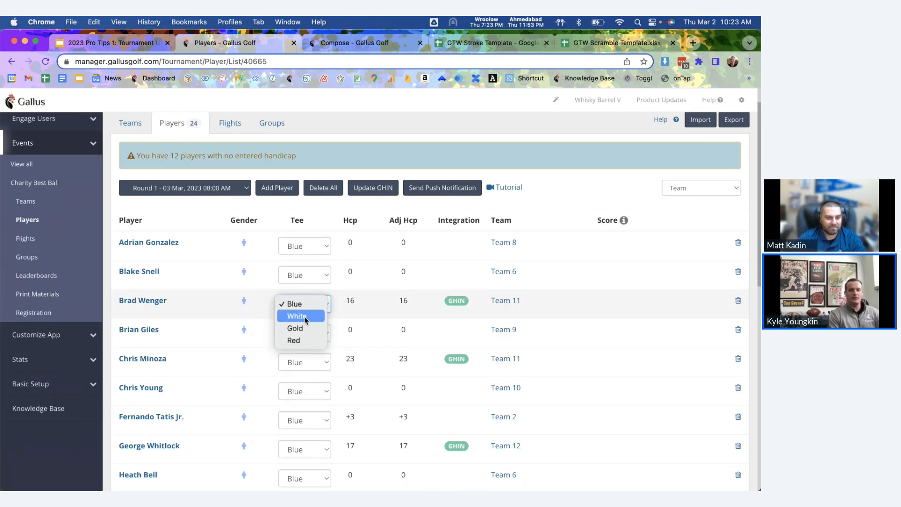
left_click(304, 316)
scroll(304, 321, "down", 5)
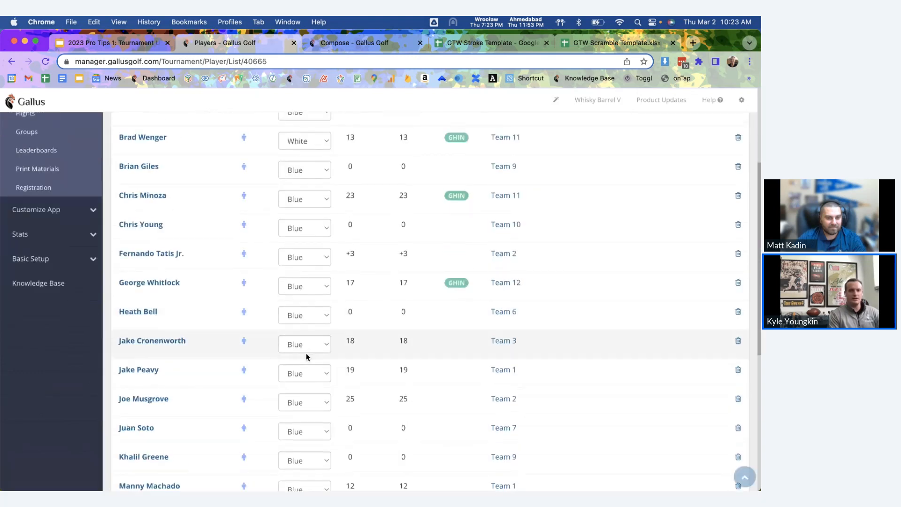
left_click(303, 315)
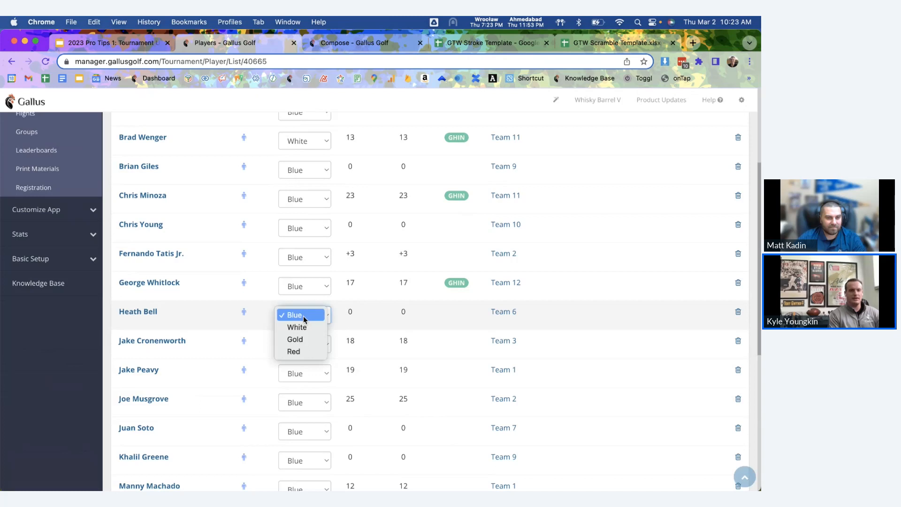
left_click(303, 343)
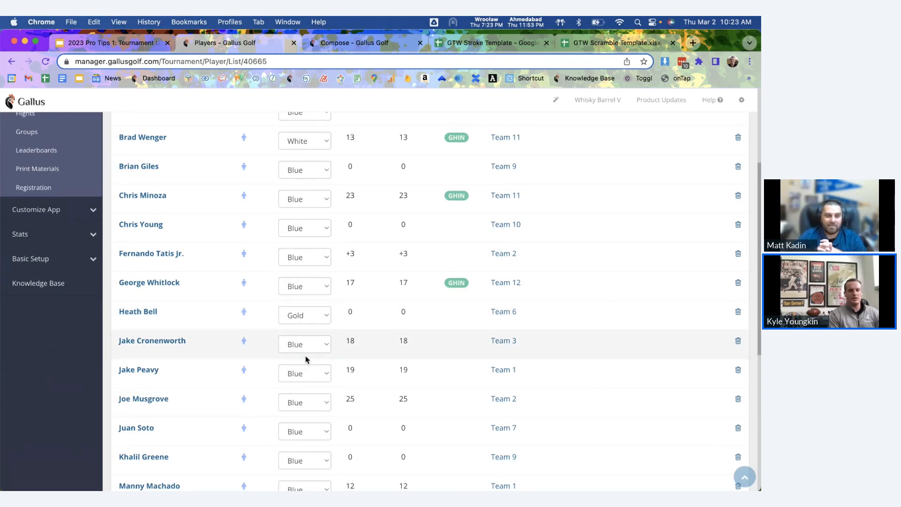
scroll(320, 341, "up", 1)
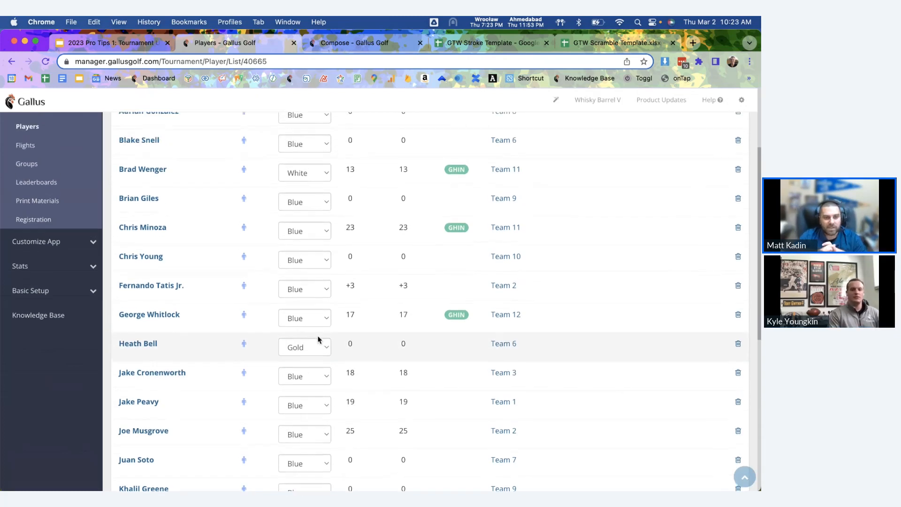
scroll(317, 338, "up", 5)
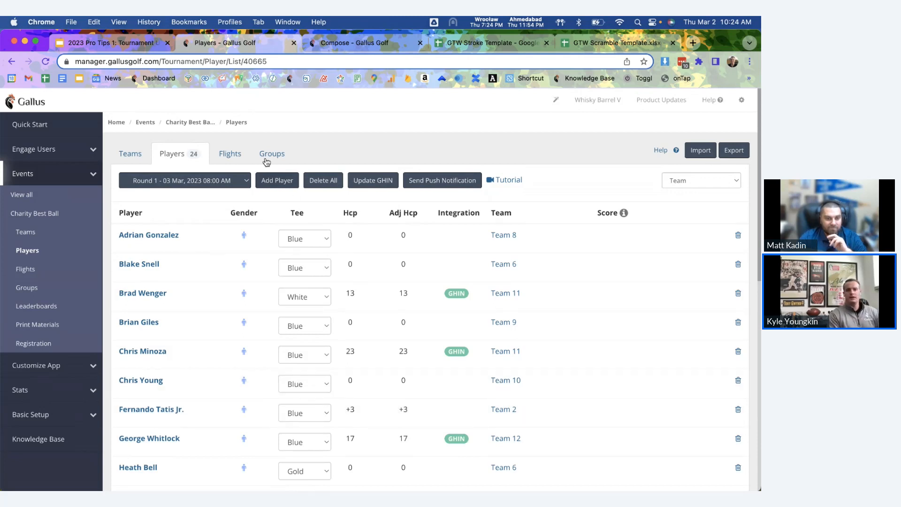
Step: Open a blank Add Player form from the Charity Best Ball Players page
left_click(192, 122)
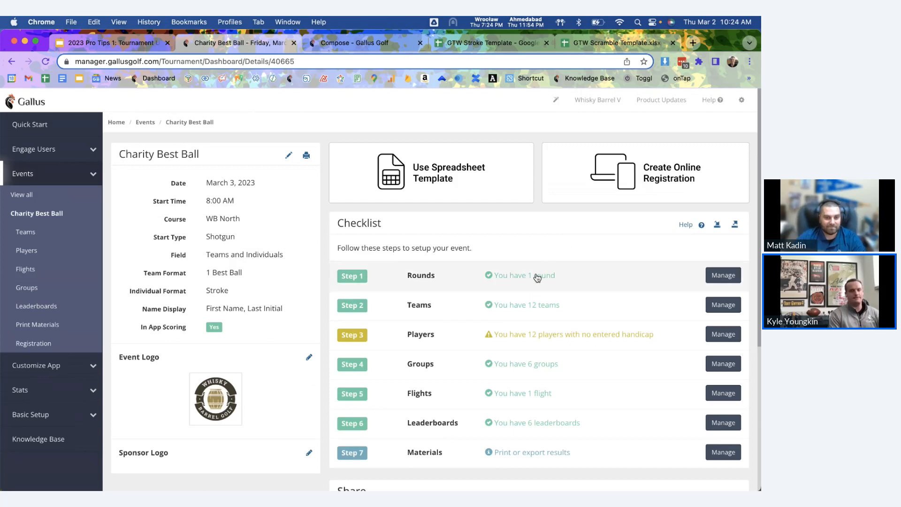
left_click(493, 339)
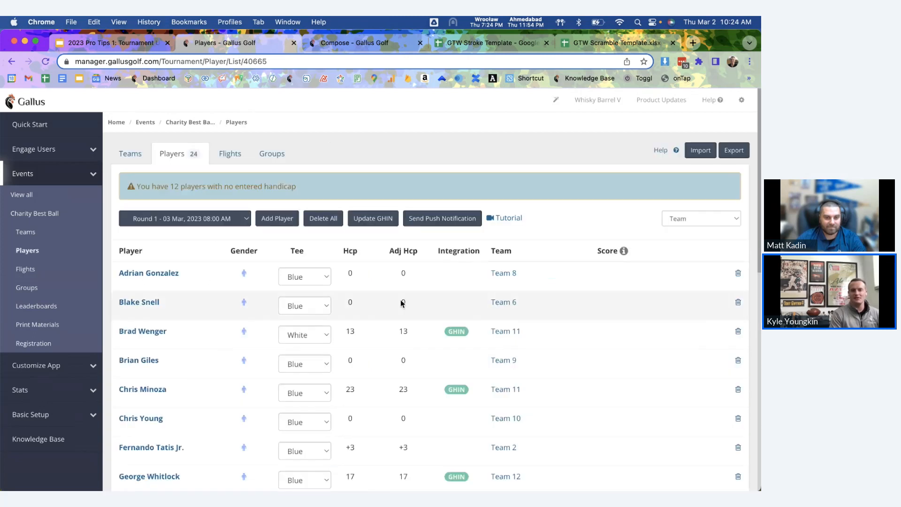
left_click(278, 218)
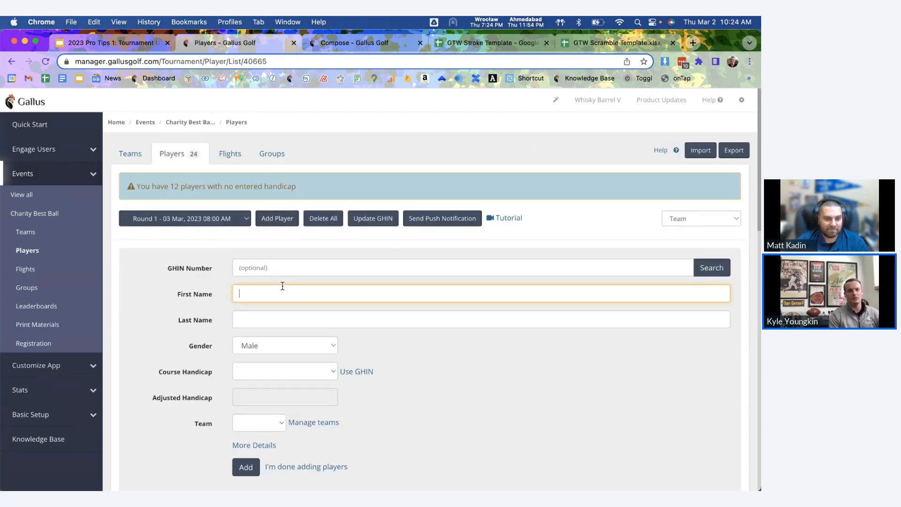
scroll(283, 286, "down", 1)
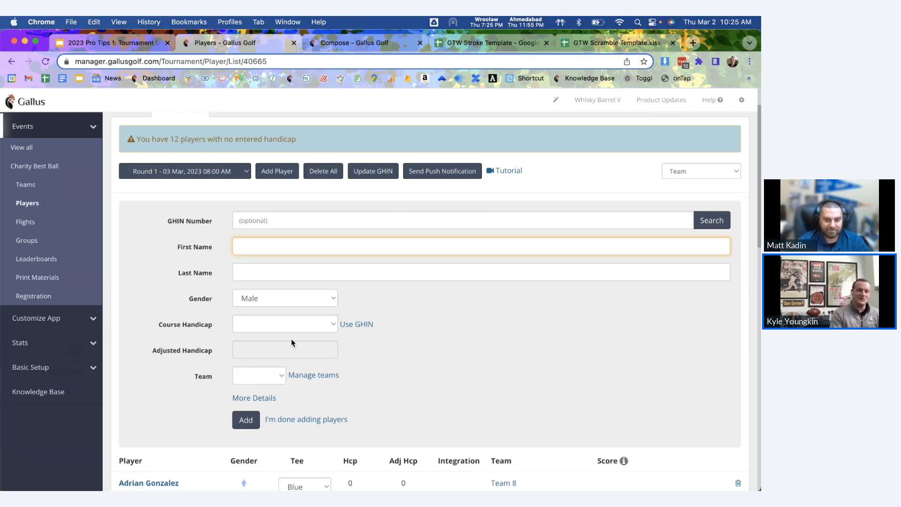
left_click(272, 325)
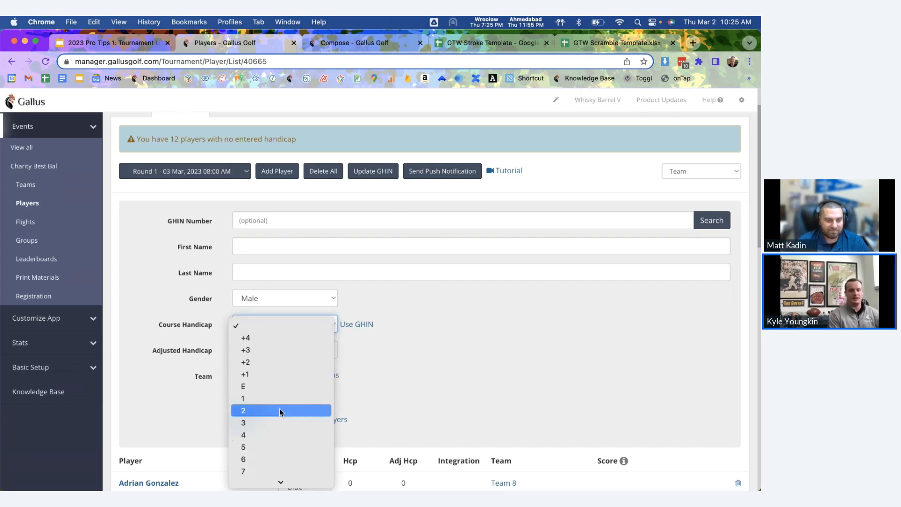
scroll(280, 414, "down", 5)
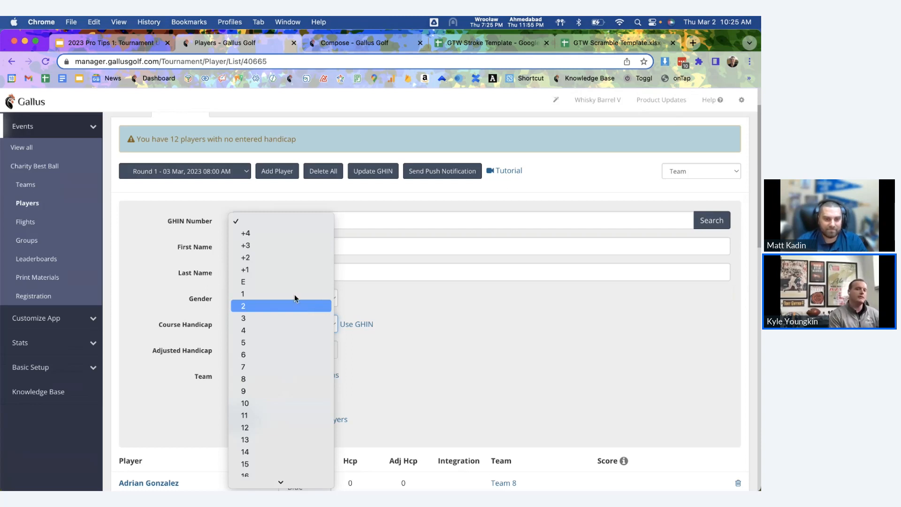
left_click(424, 333)
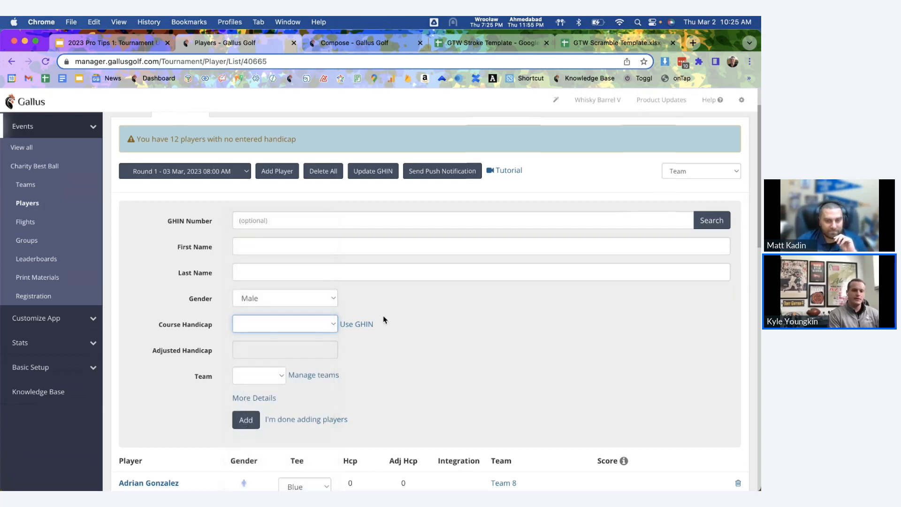
scroll(384, 316, "down", 2)
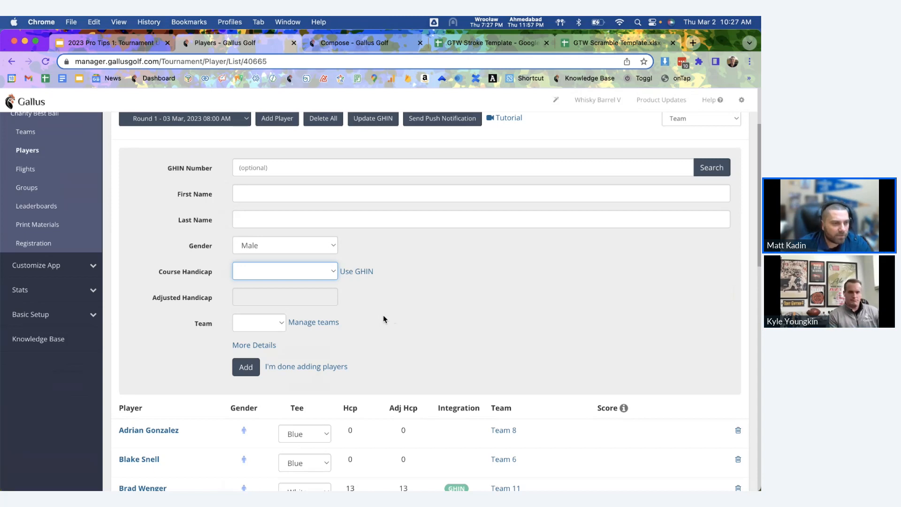
Step: Switch to the 2023 Pro Tips 1: Tournament Upgrades Google Slides presentation
left_click(126, 43)
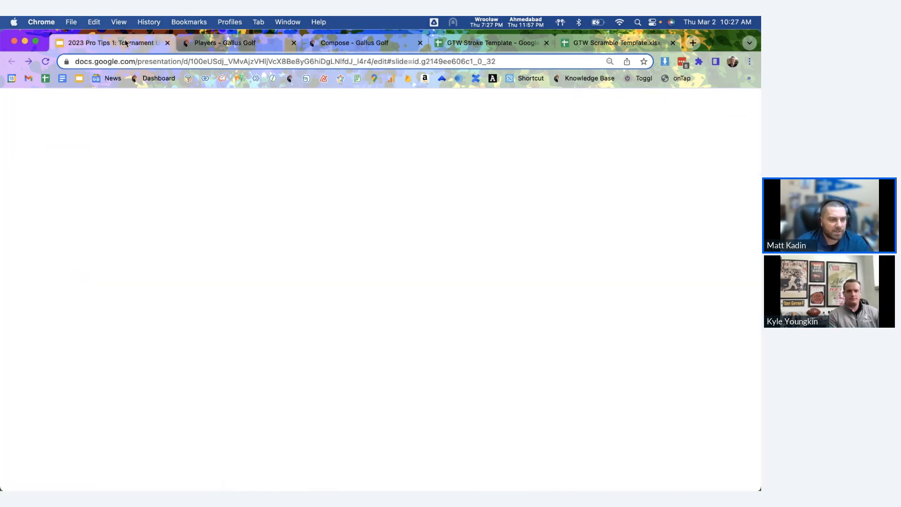
Step: Start the slideshow full screen from slide 11, the Q&A slide
scroll(52, 399, "down", 3)
left_click(51, 399)
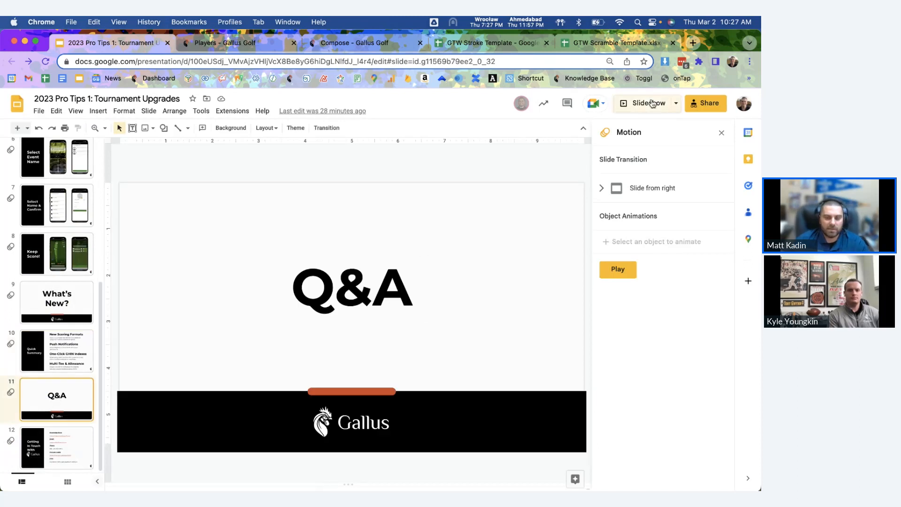
left_click(650, 103)
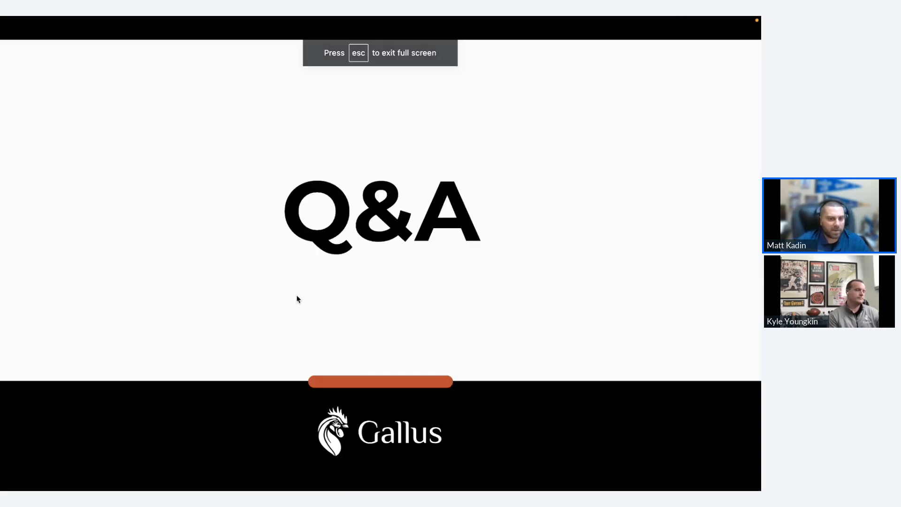